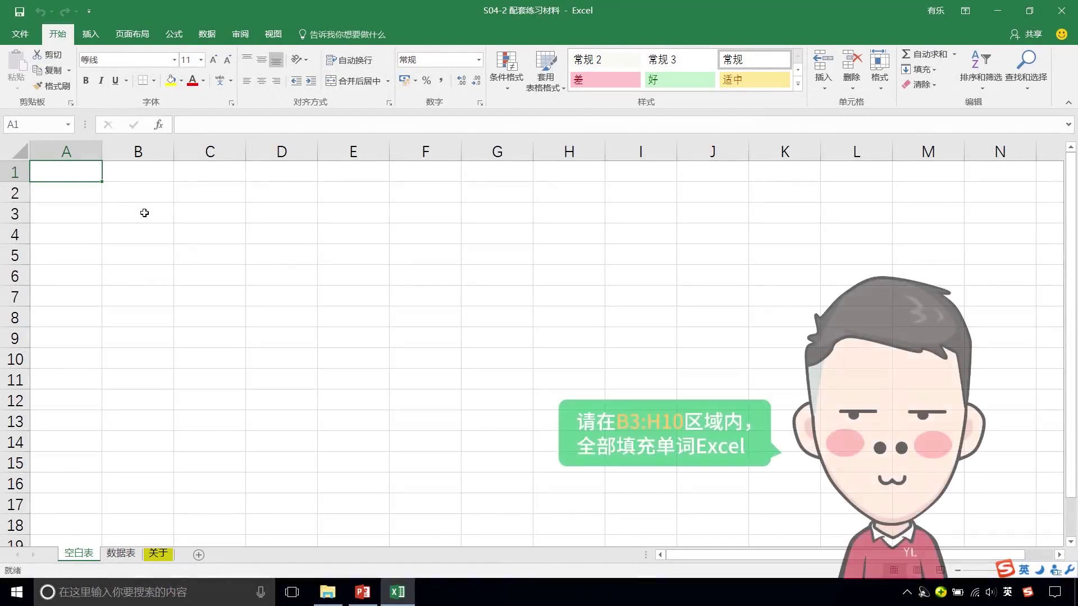
Select the empty block B3:H10 on the 空白表 sheet
left_click_drag(144, 213, 565, 354)
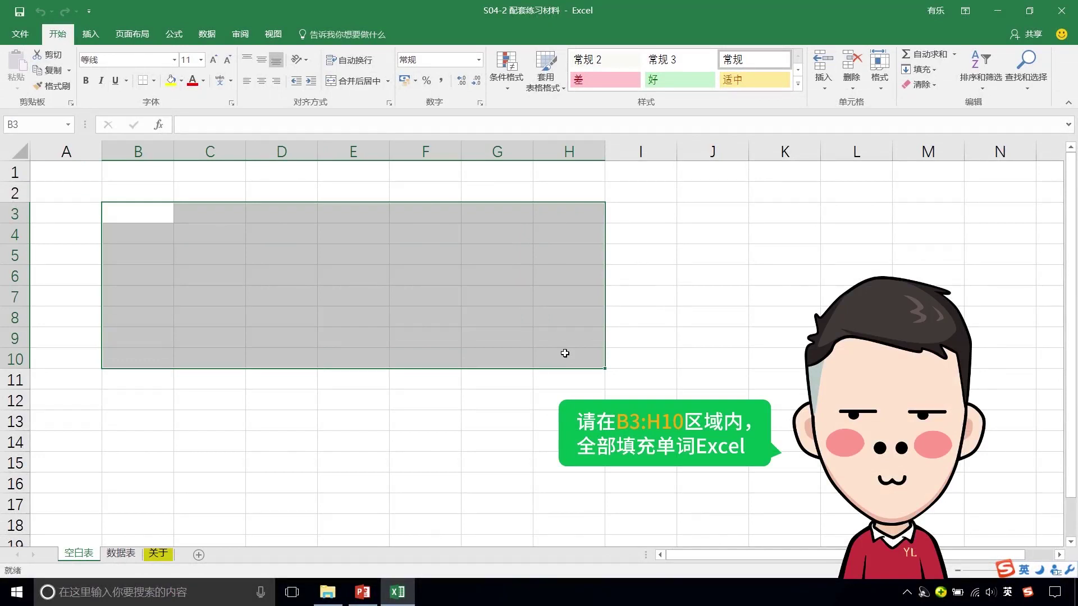
left_click(156, 209)
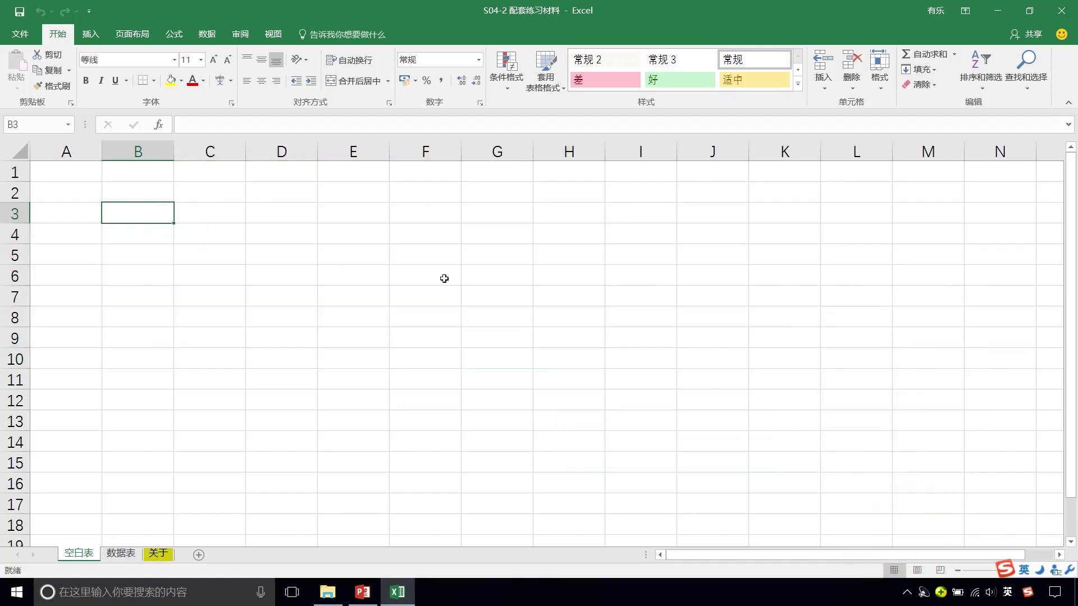
left_click_drag(128, 204, 553, 354)
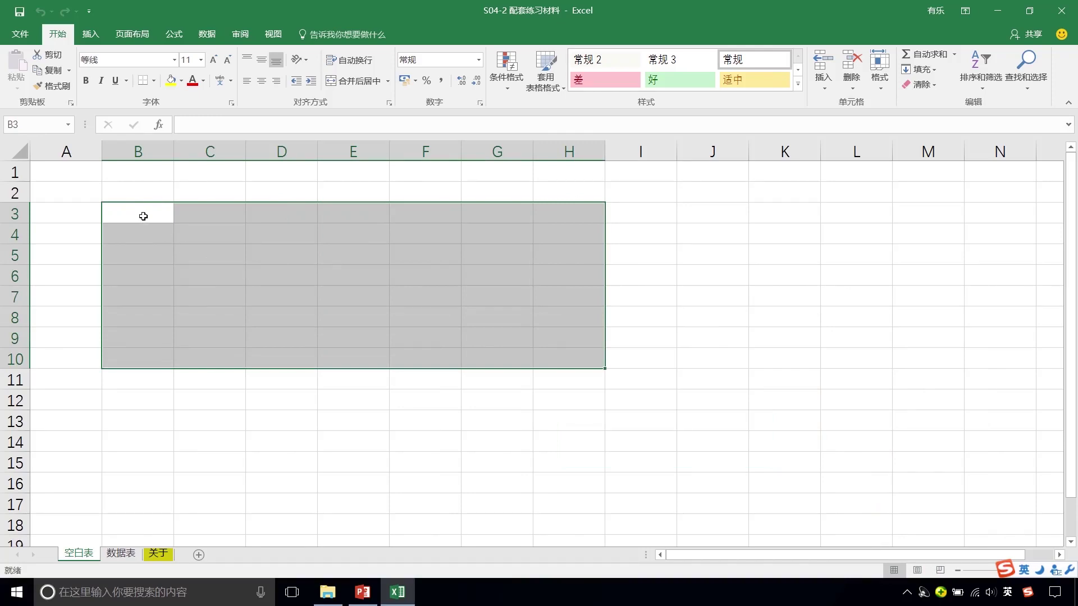
left_click(142, 214)
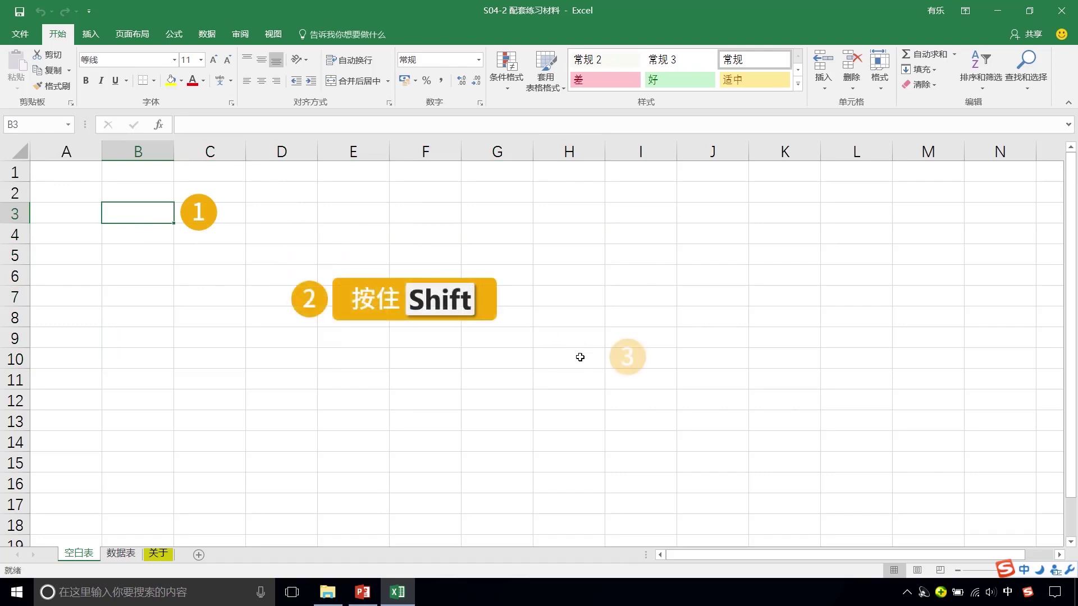
left_click(580, 357, "shift")
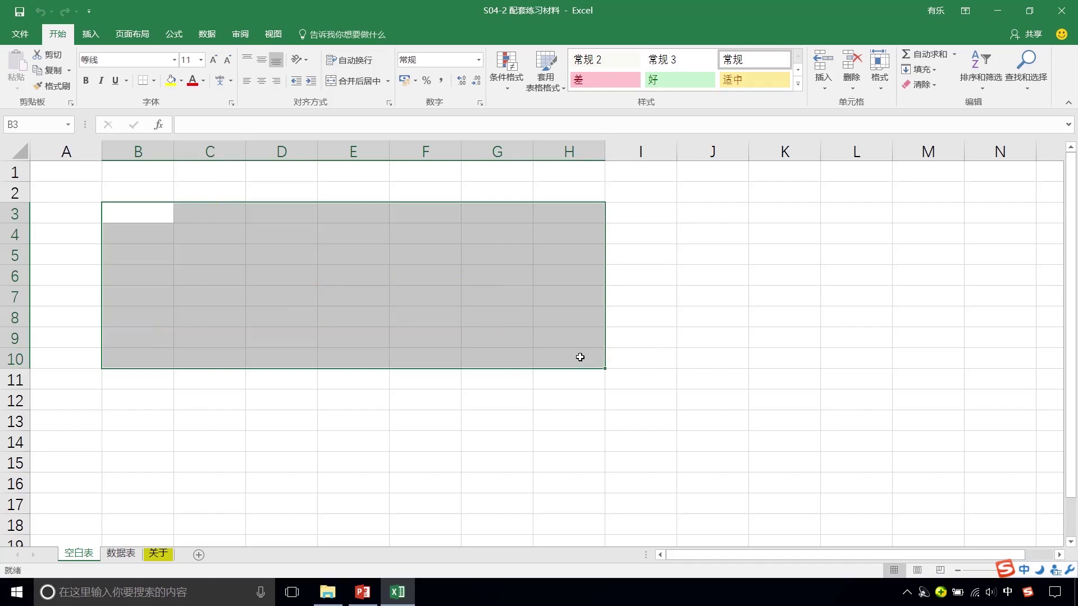
Enter the word Excel into every cell of B3:H10 at once with Ctrl+Enter
left_click(254, 124)
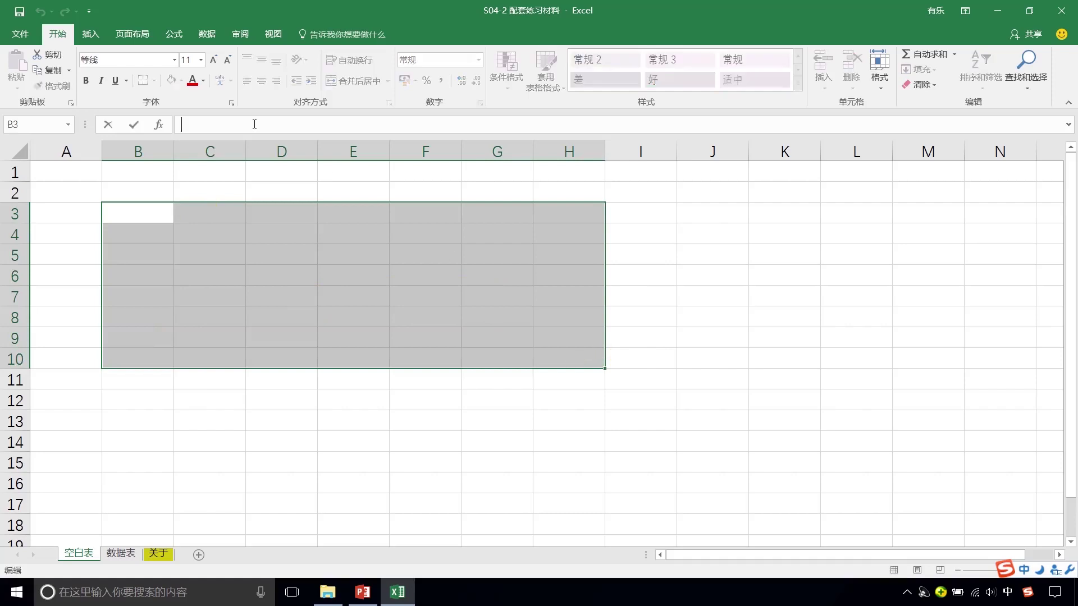
key("shift")
type("Excel")
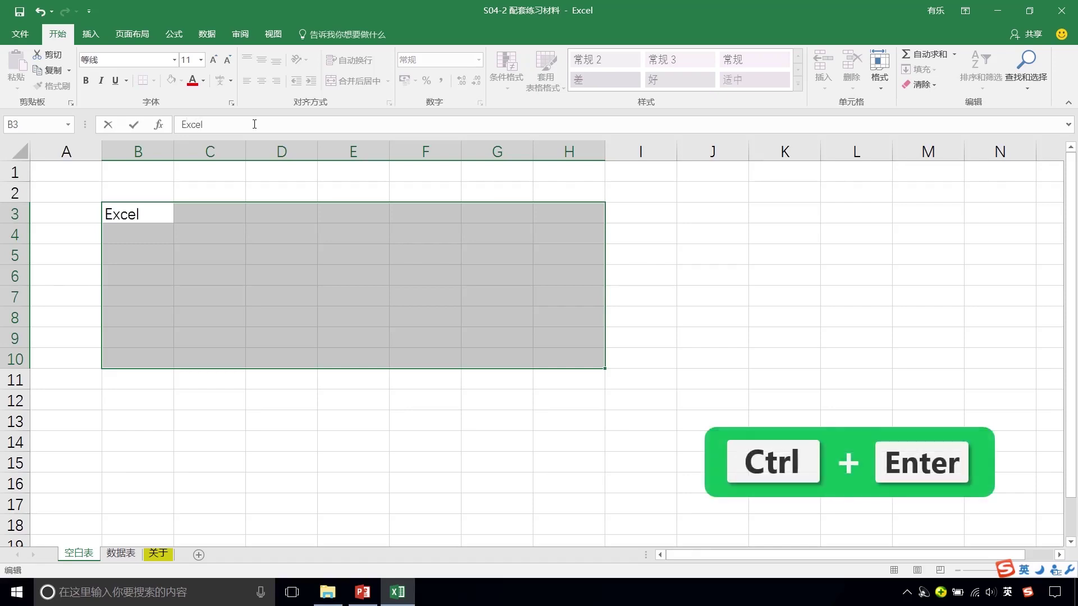
key("ctrl+Return")
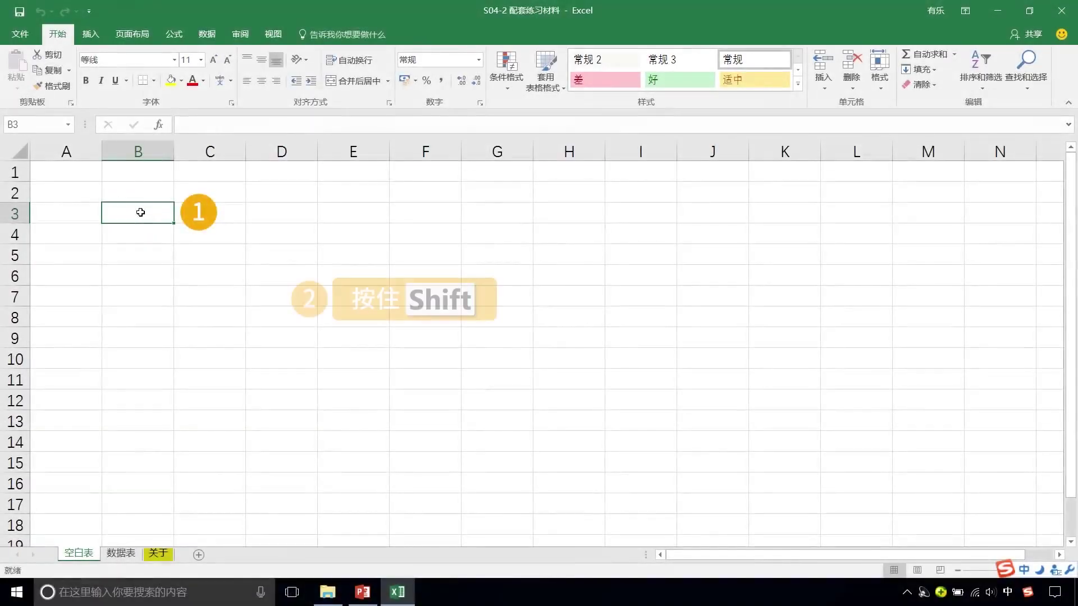
Refill all 56 cells of B3:H10 with the text Excel
left_click(580, 357, "shift")
type("Ex")
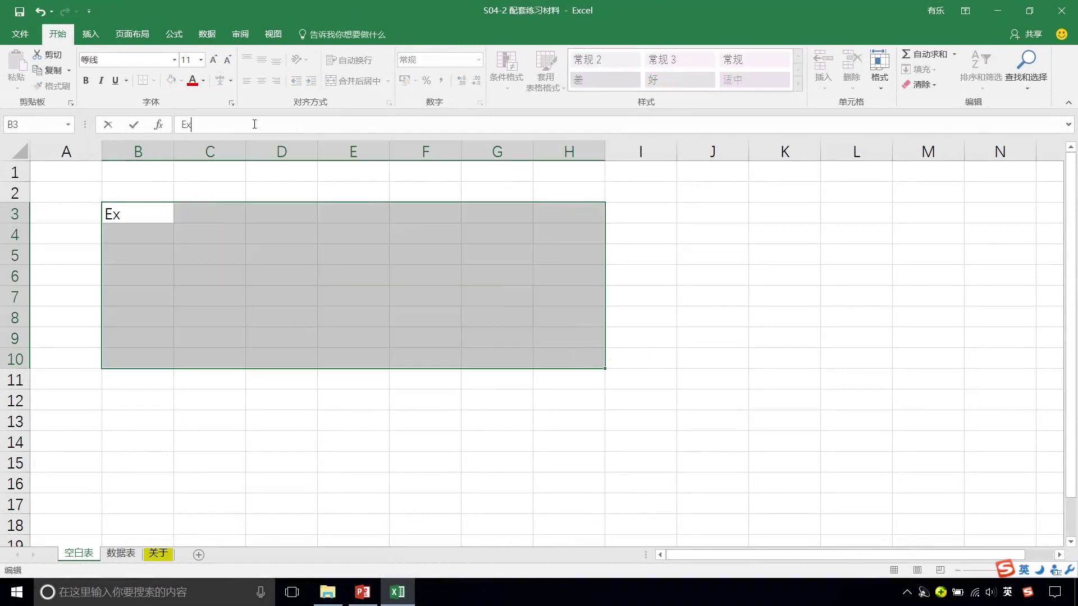
type("cel")
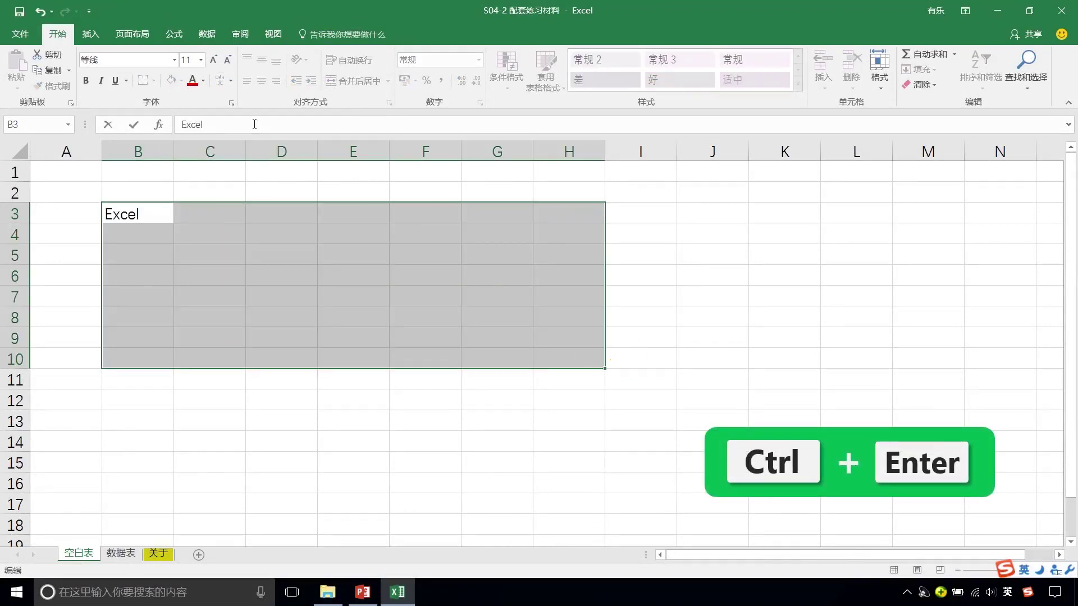
key("ctrl+Return")
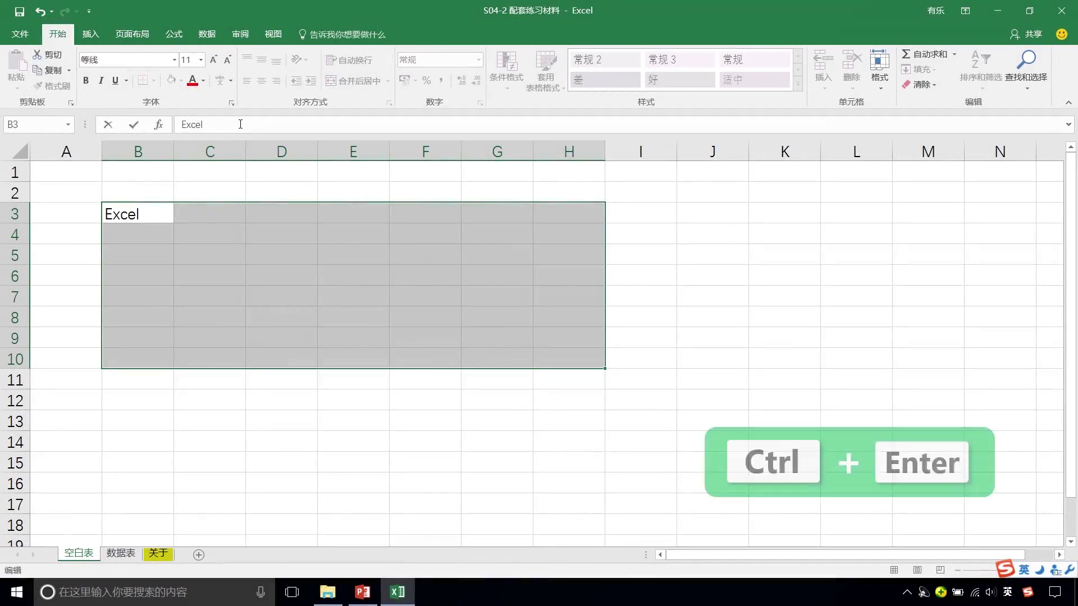
key("ctrl+Return")
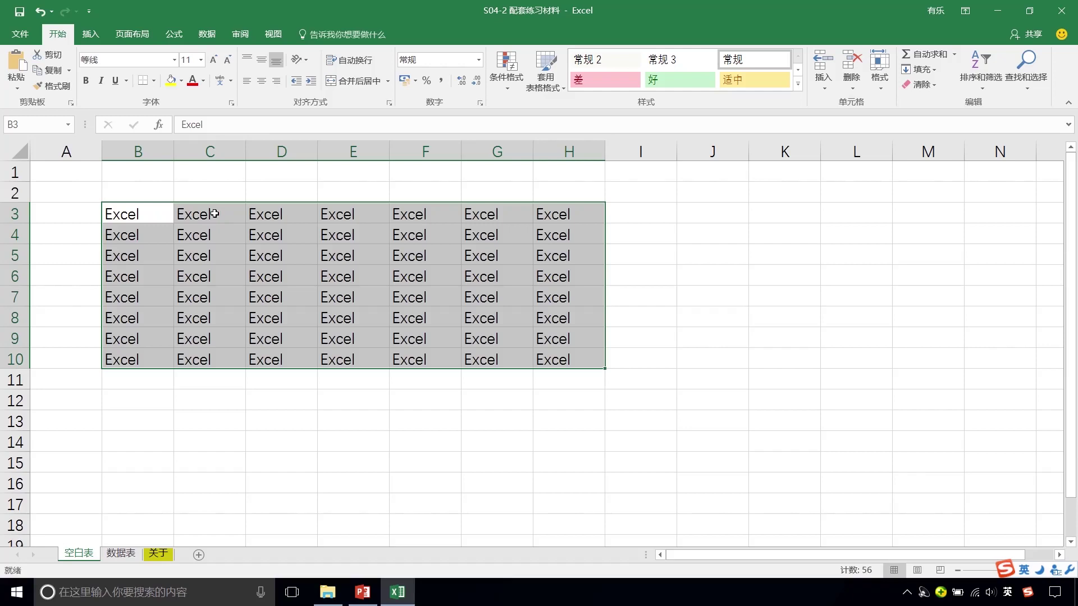
Format B3:H10 with olive fill and light grey 等线 text at size 16
left_click(182, 82)
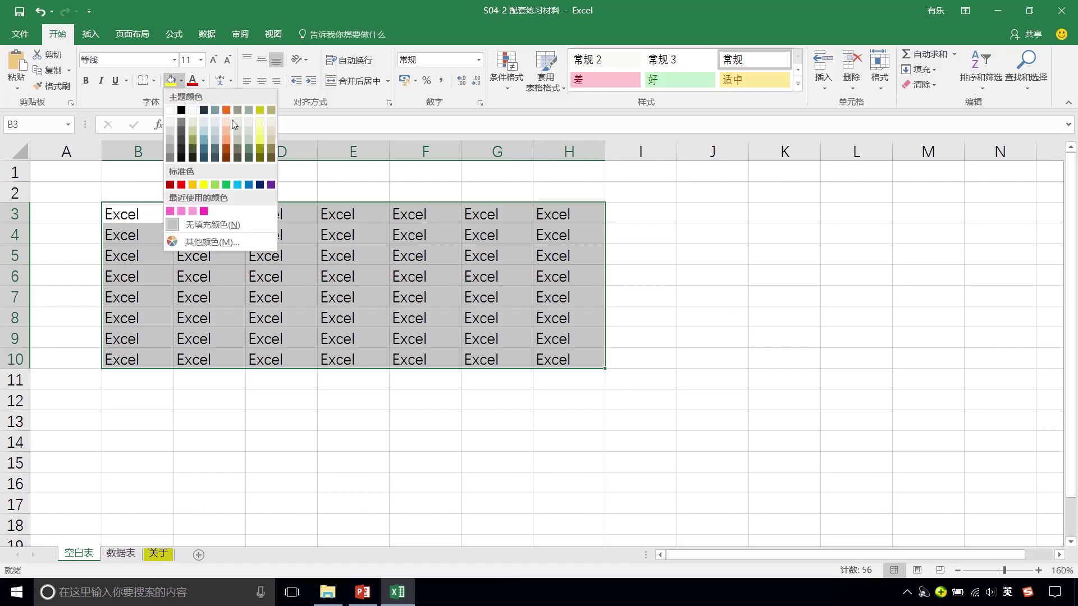
left_click(260, 149)
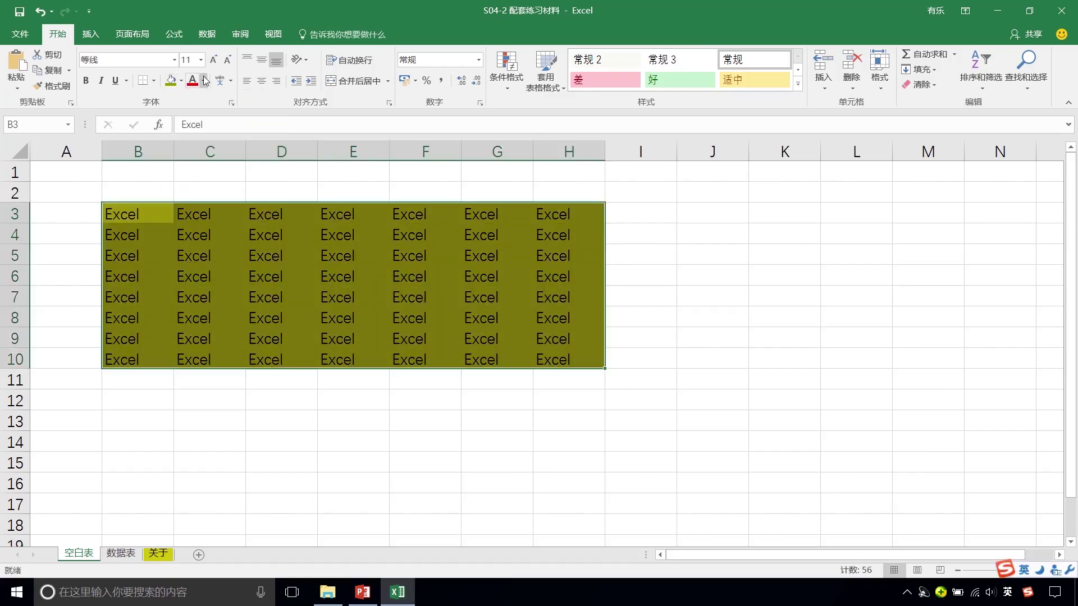
left_click(205, 80)
left_click(195, 144)
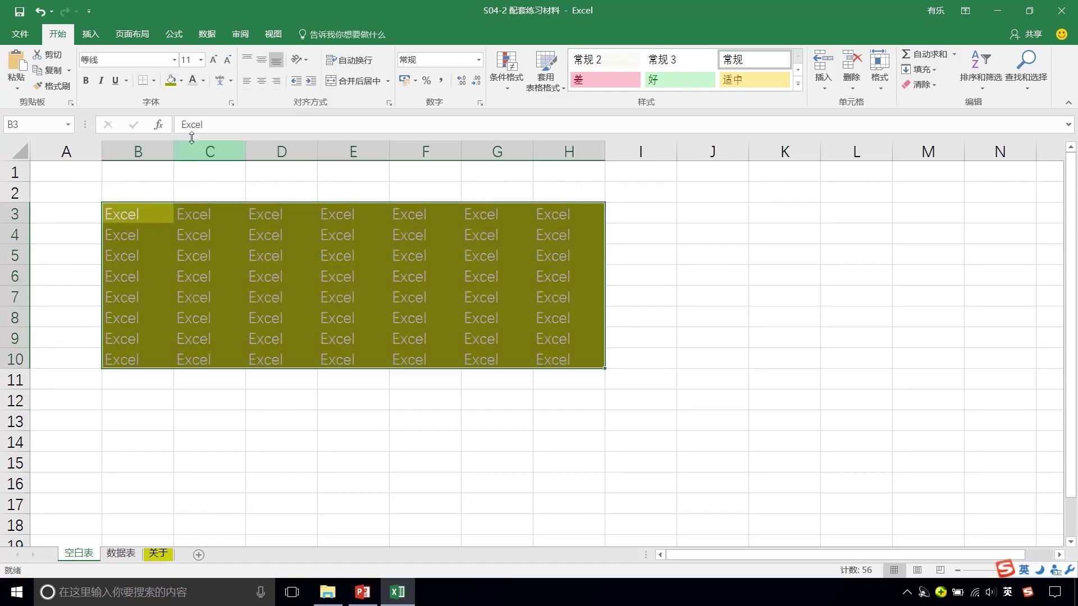
left_click(174, 60)
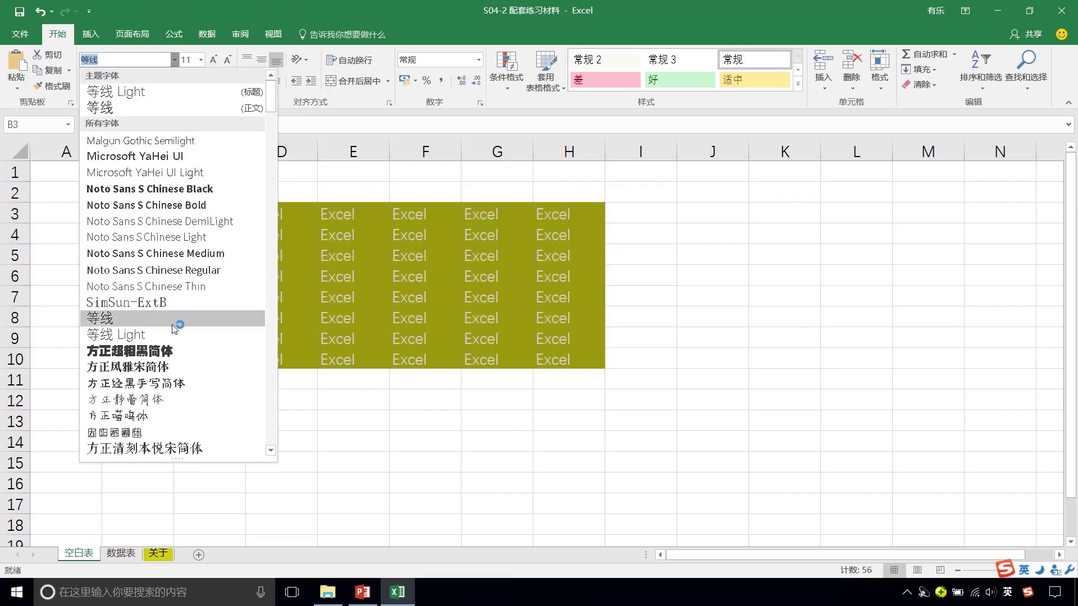
left_click(173, 324)
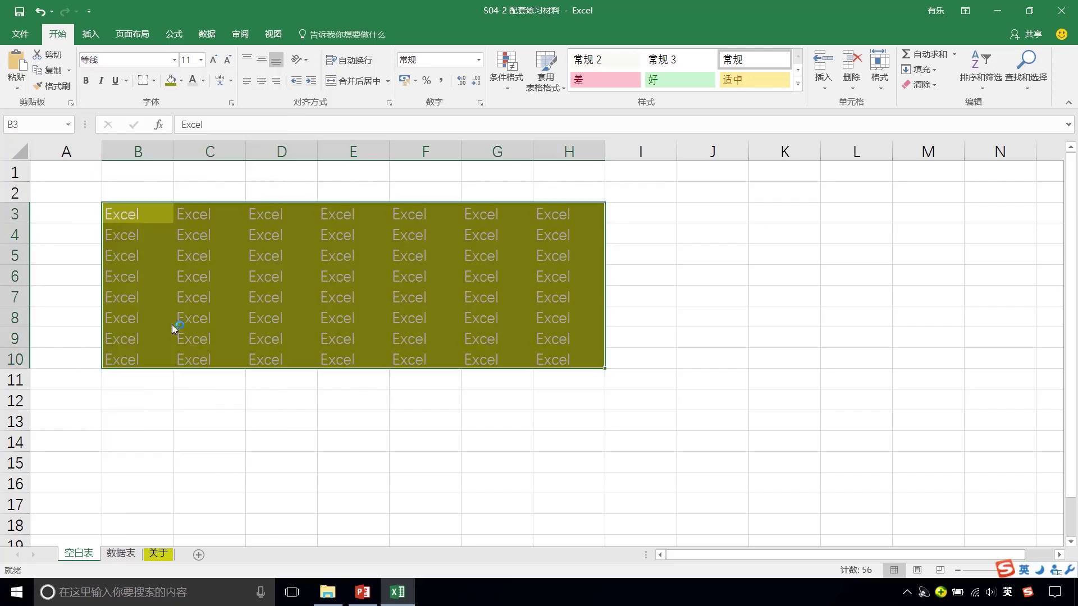
left_click(214, 60)
left_click(213, 59)
left_click(214, 60)
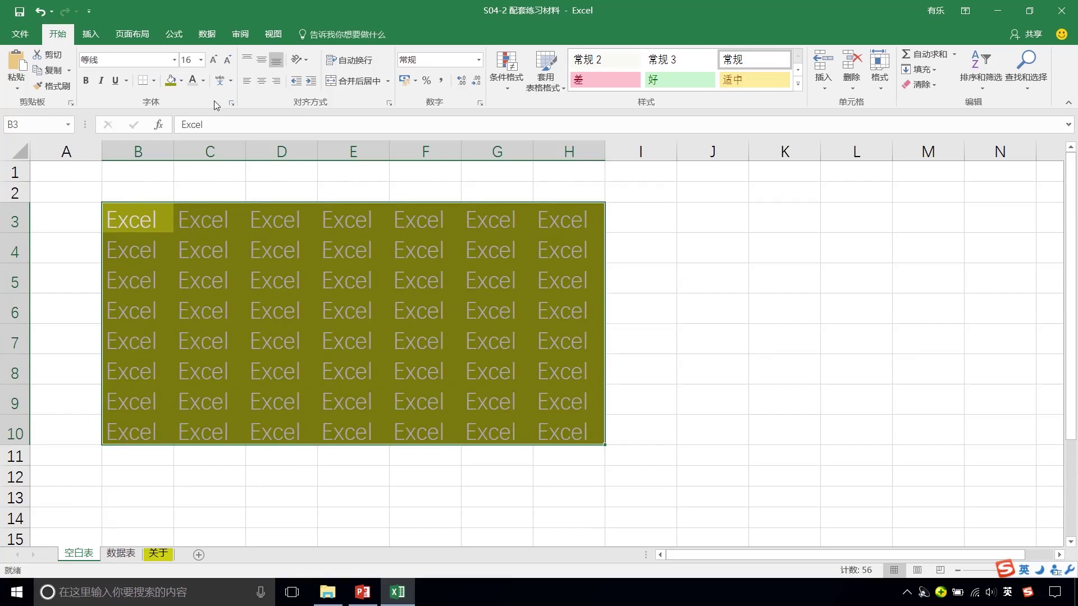
left_click(231, 102)
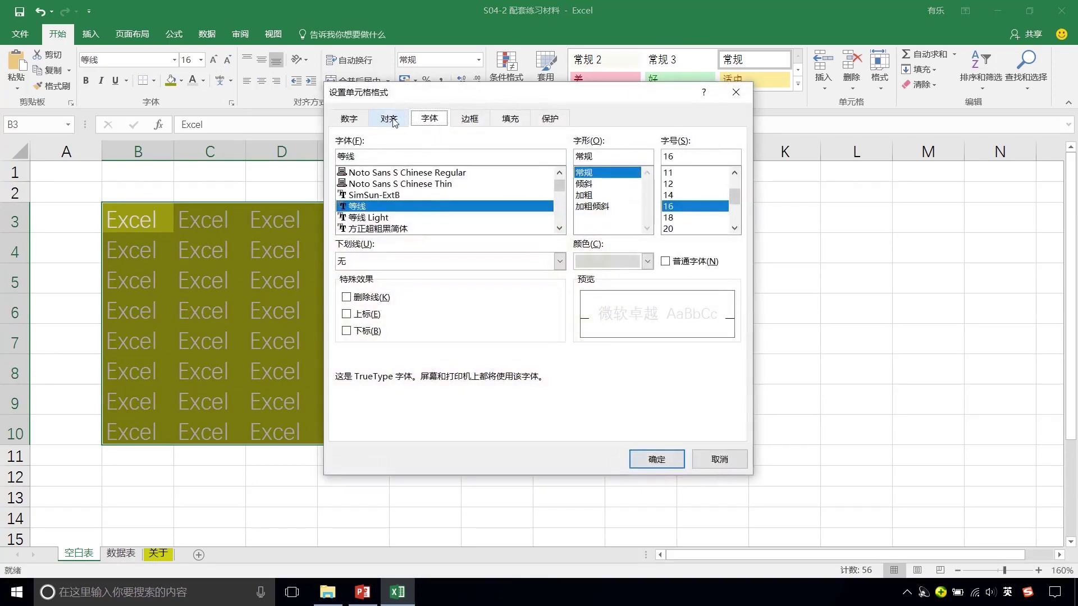
left_click(392, 119)
left_click(463, 120)
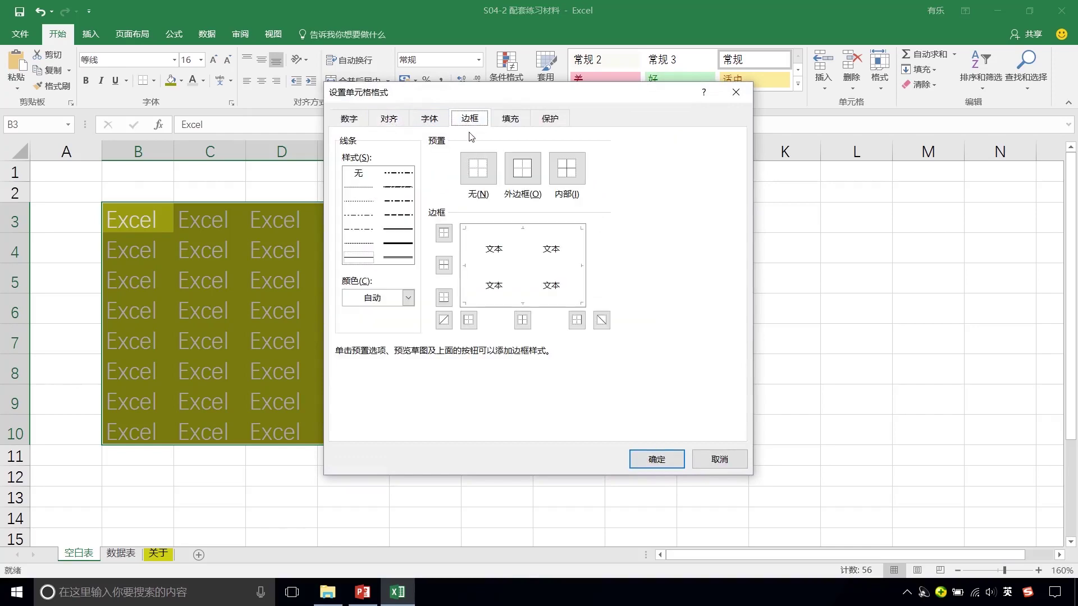
left_click(738, 464)
left_click(182, 216)
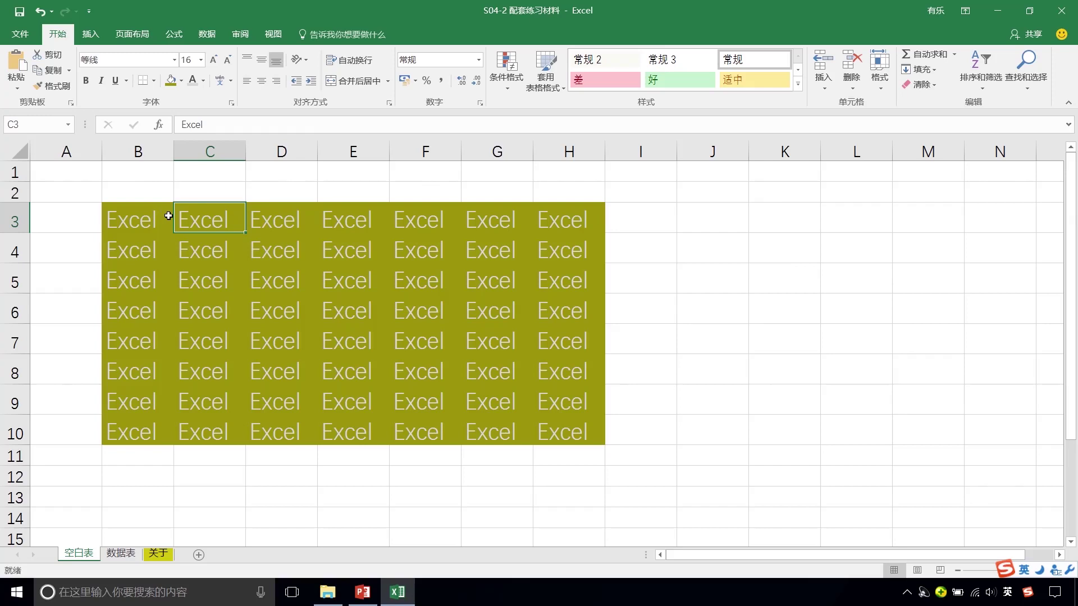
Undo the two font-size increases so the Excel text is back to 12
left_click(38, 10)
left_click(38, 10)
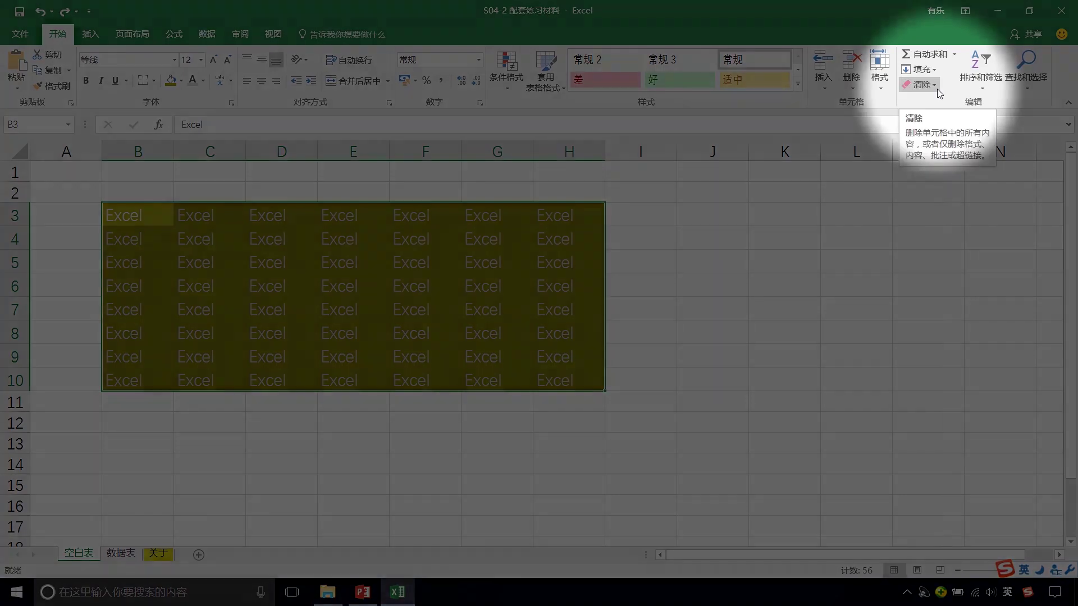
Clear the formats and then all contents from B3:H10
left_click(934, 84)
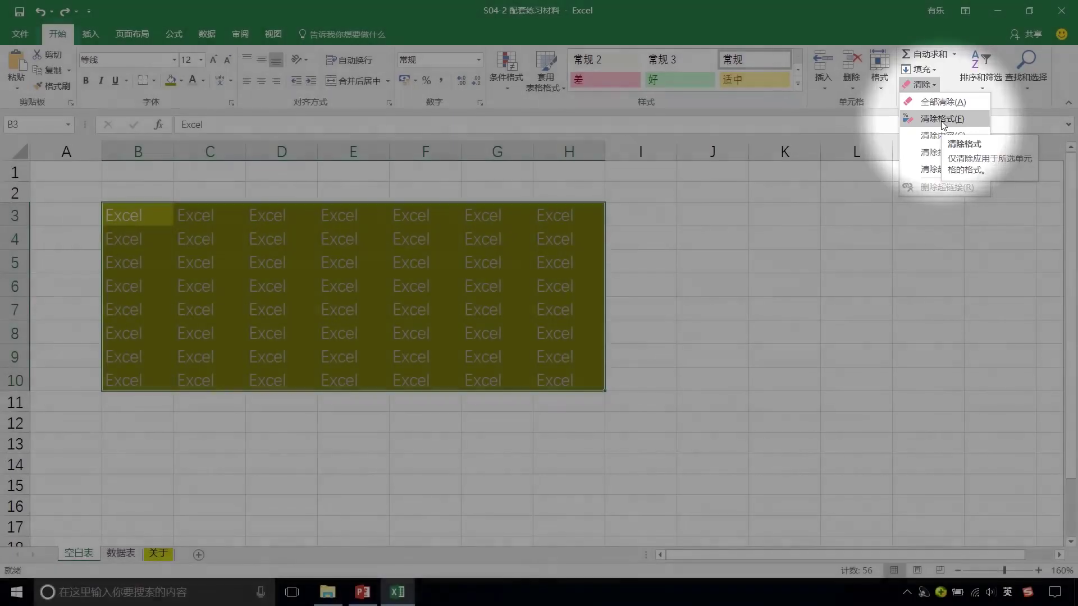
left_click(943, 119)
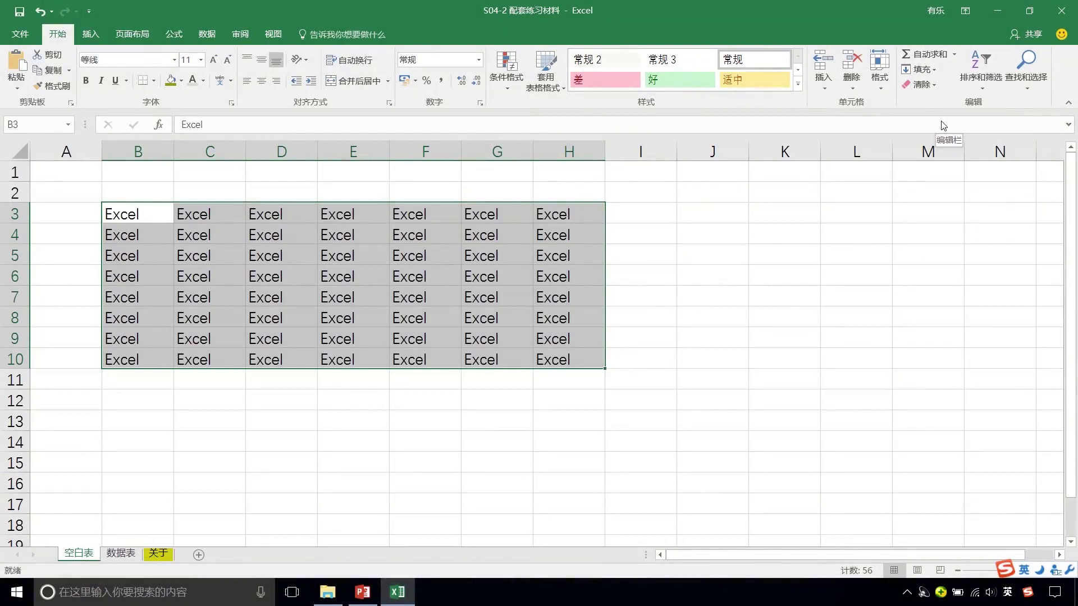
left_click(934, 84)
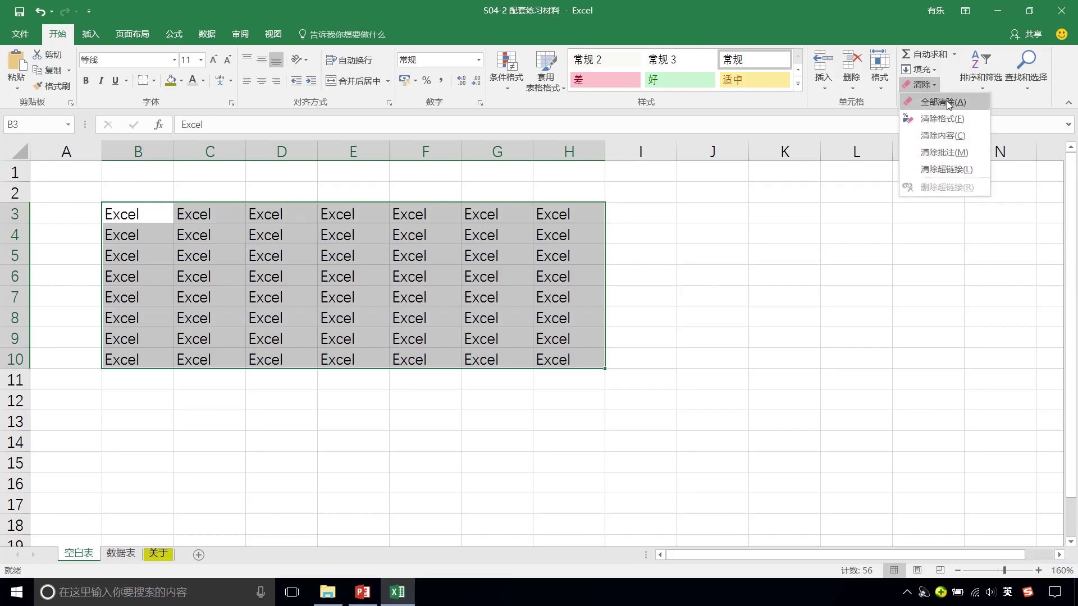
left_click(946, 101)
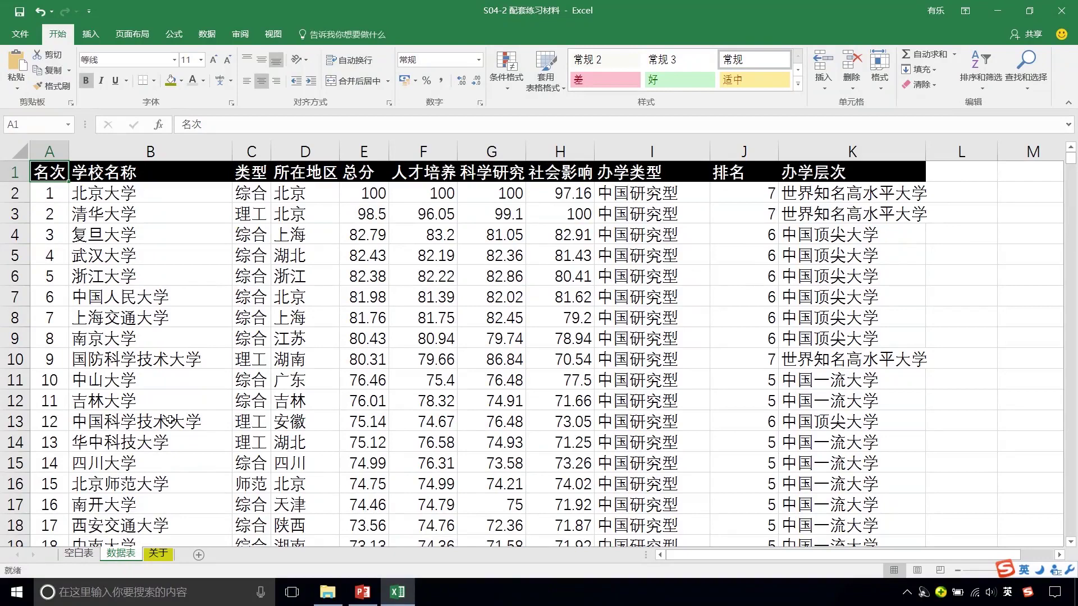
Auto-fit columns A–K of the 数据表 sheet to their contents
left_click(21, 156)
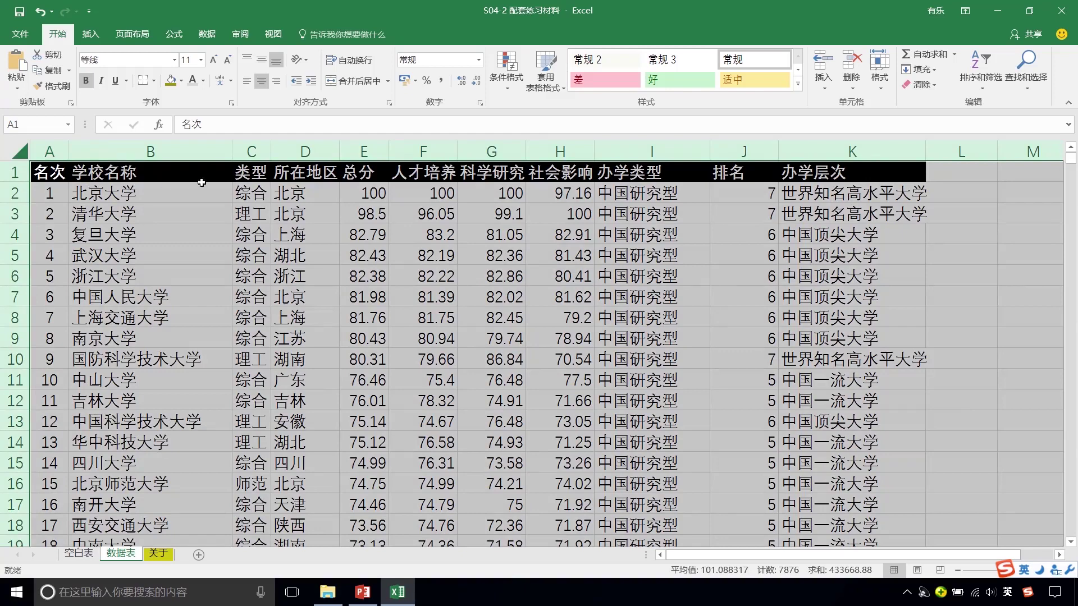
left_click(232, 149)
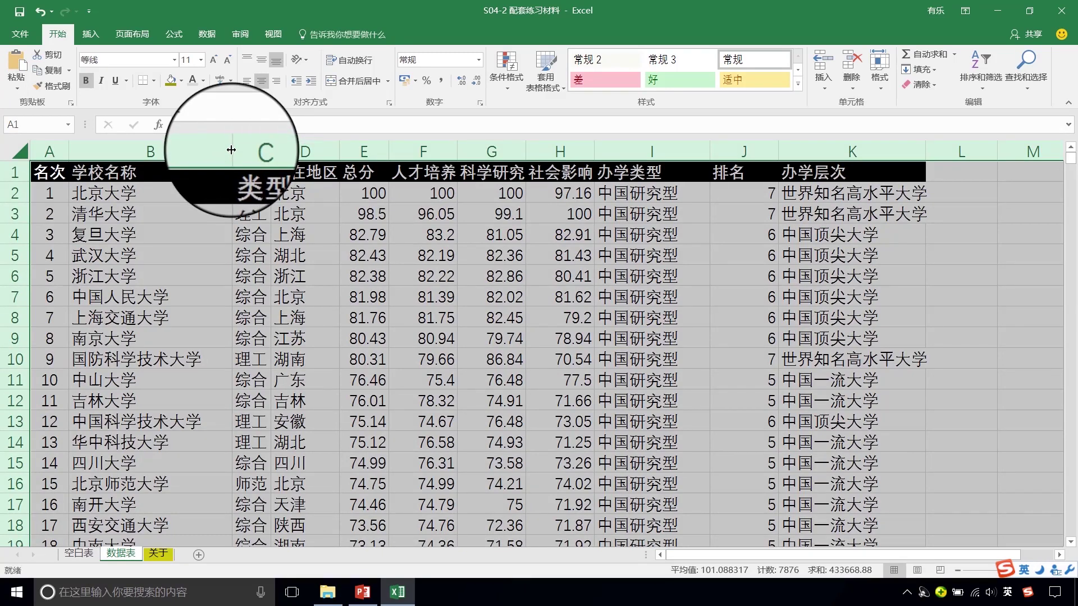
double_click(232, 150)
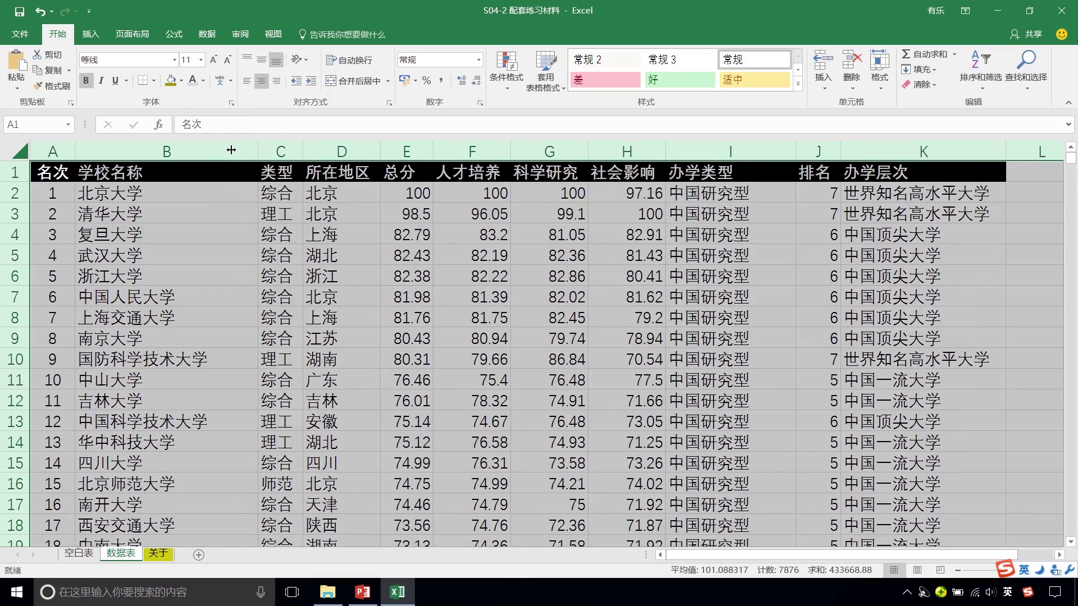
left_click(45, 270)
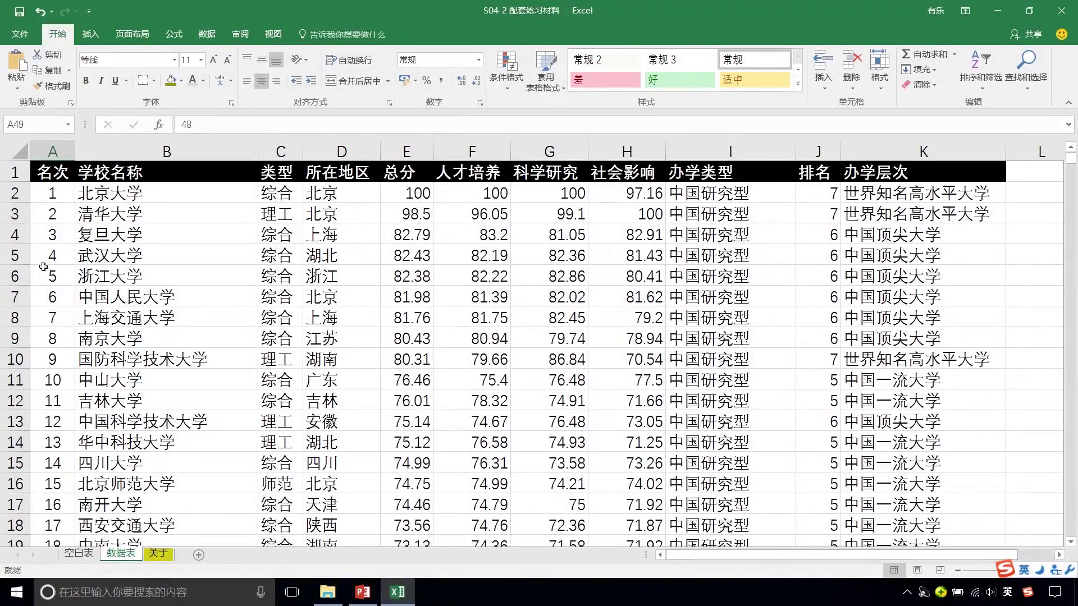
Set rows 1–51 of the university table to 31 pixels tall
left_click_drag(16, 173, 16, 557)
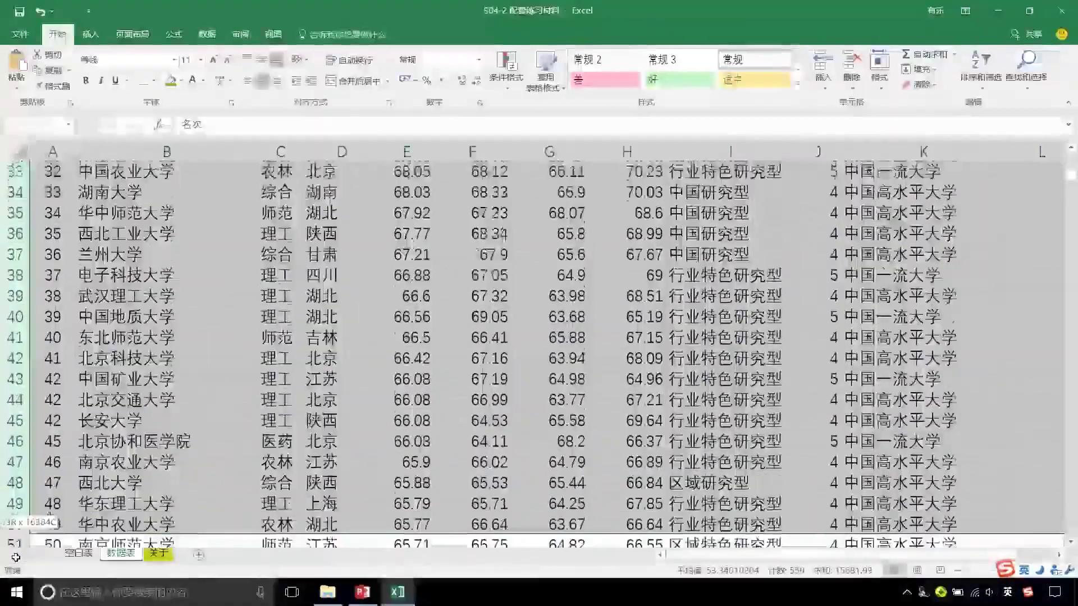
left_click_drag(16, 557, 10, 506)
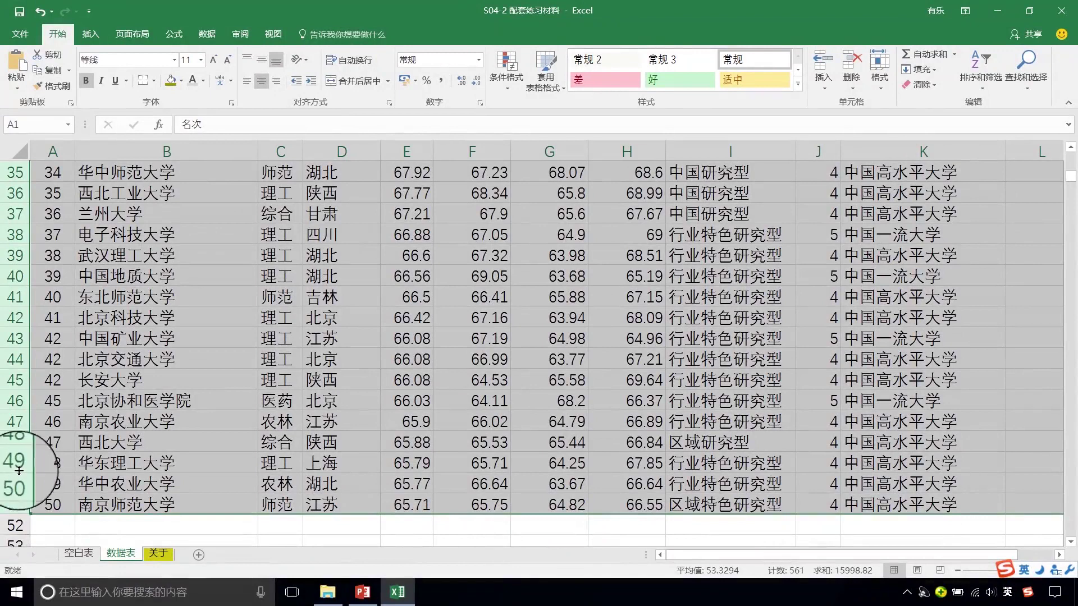
left_click_drag(19, 471, 16, 479)
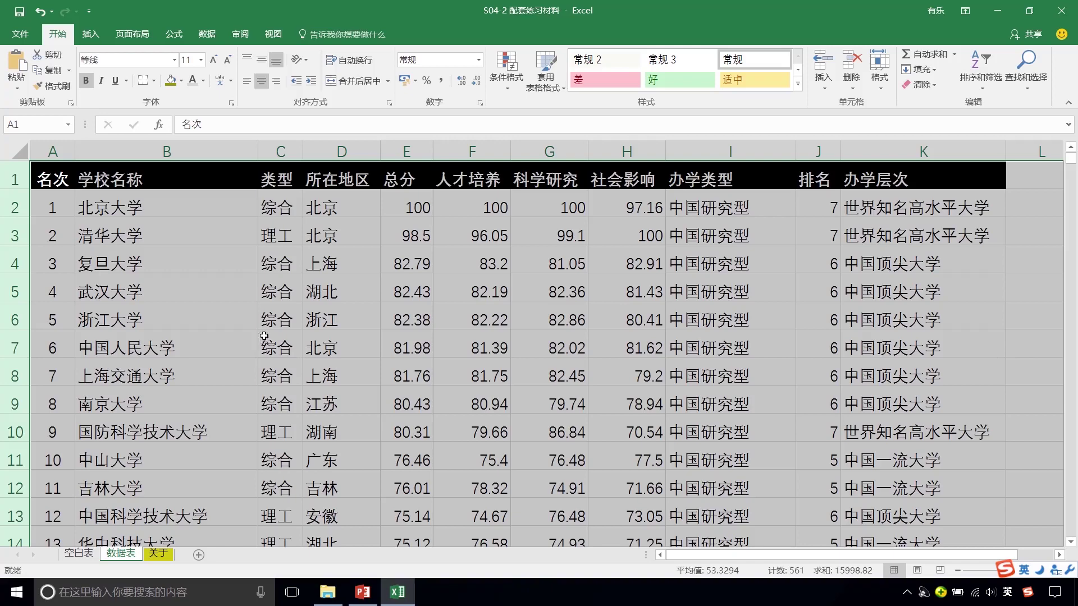
left_click(268, 210)
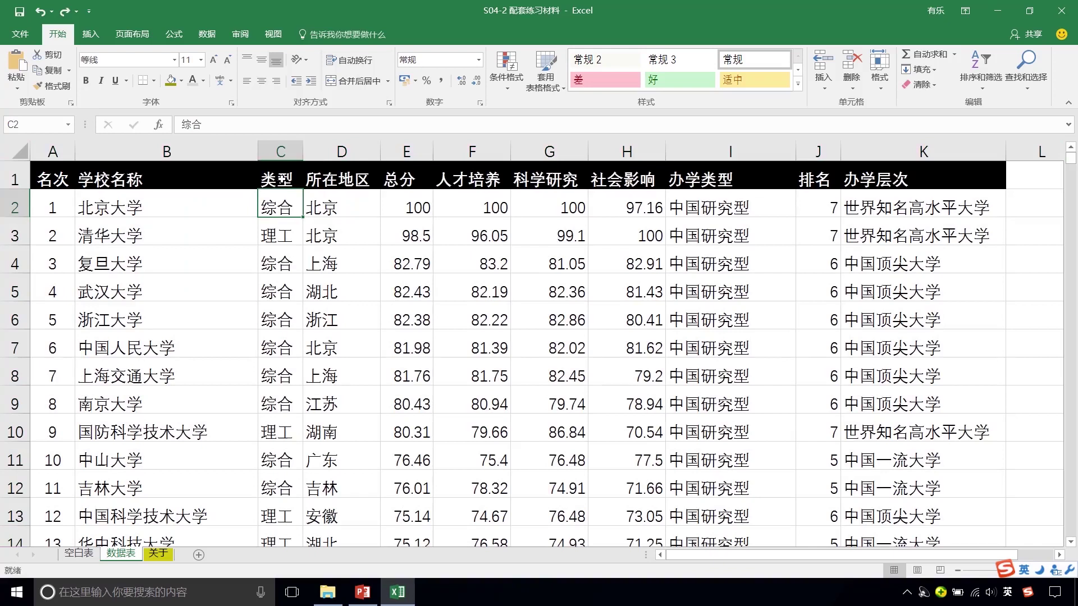
left_click(281, 179)
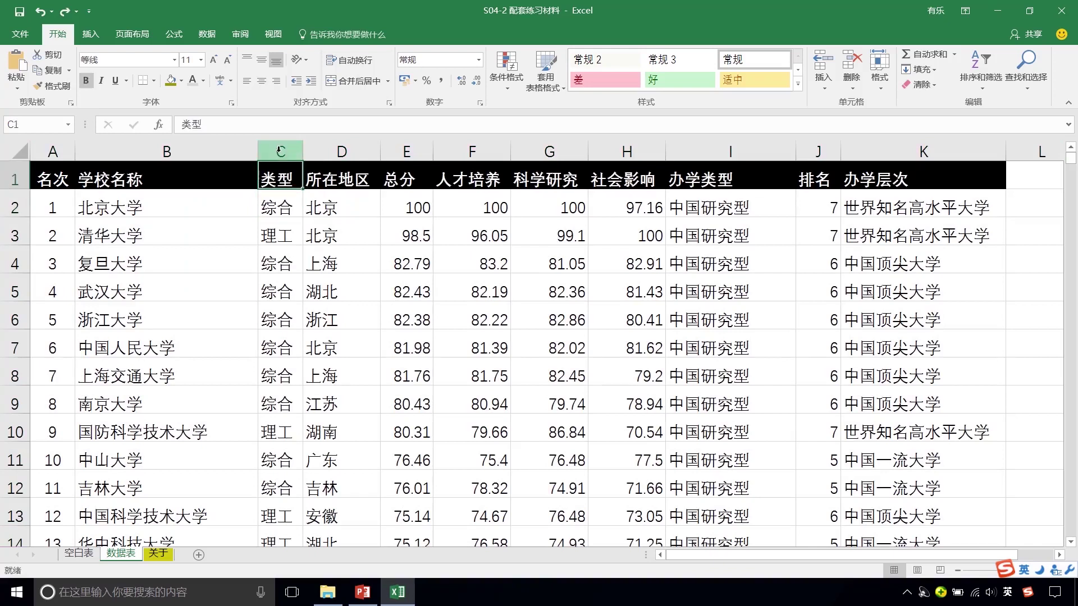
left_click(279, 150)
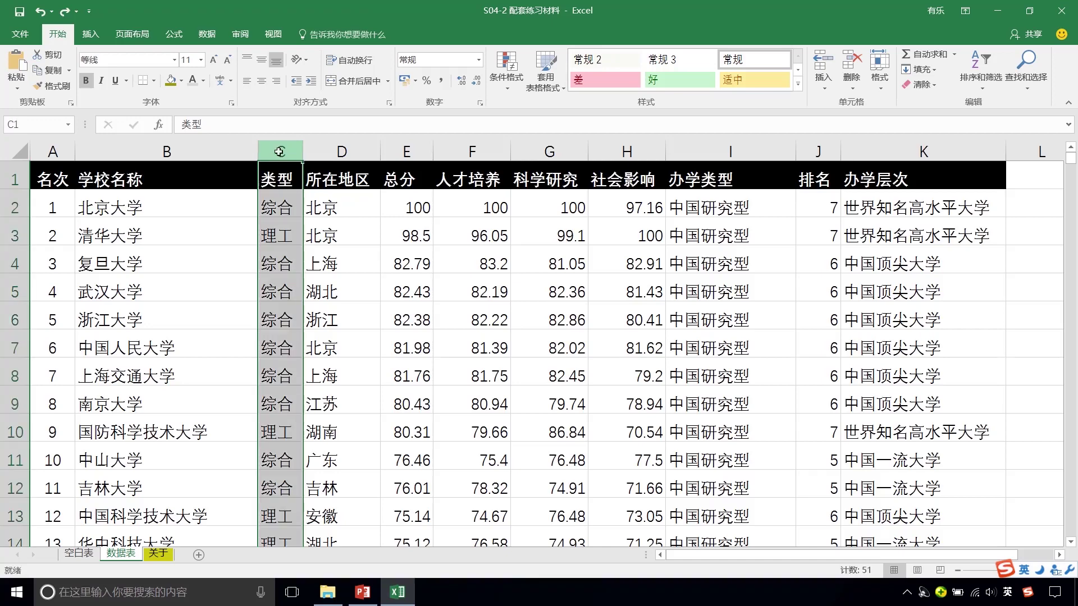
right_click(280, 152)
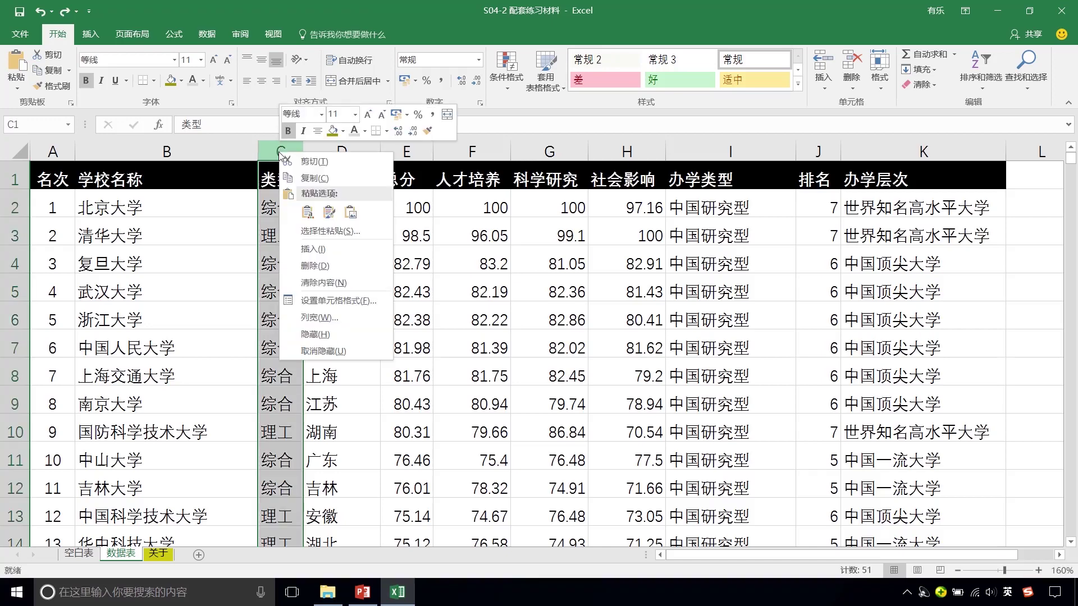
left_click(324, 252)
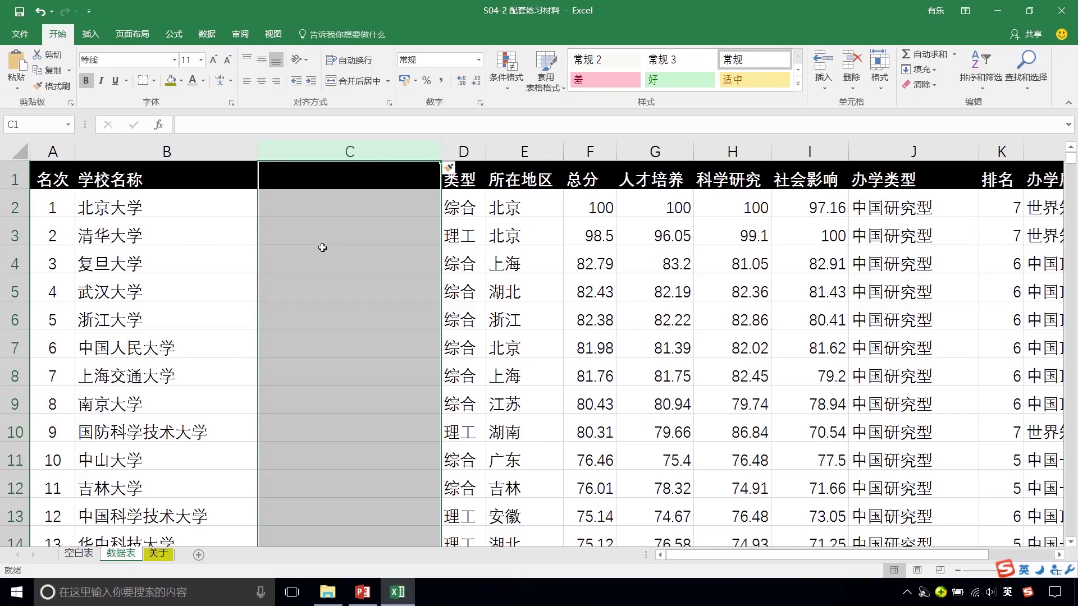
key("ctrl+z")
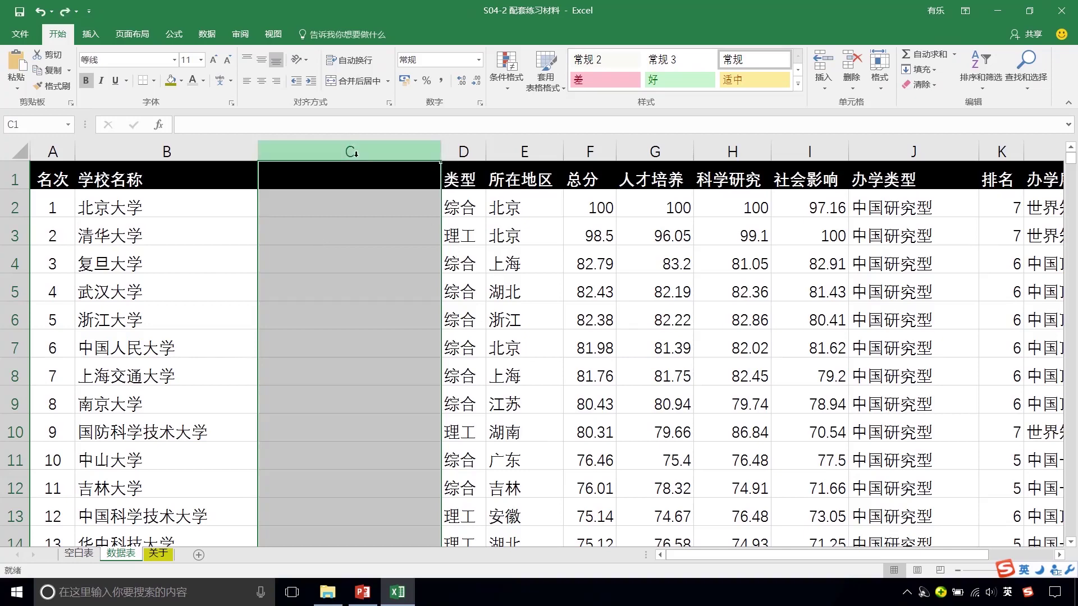
right_click(358, 150)
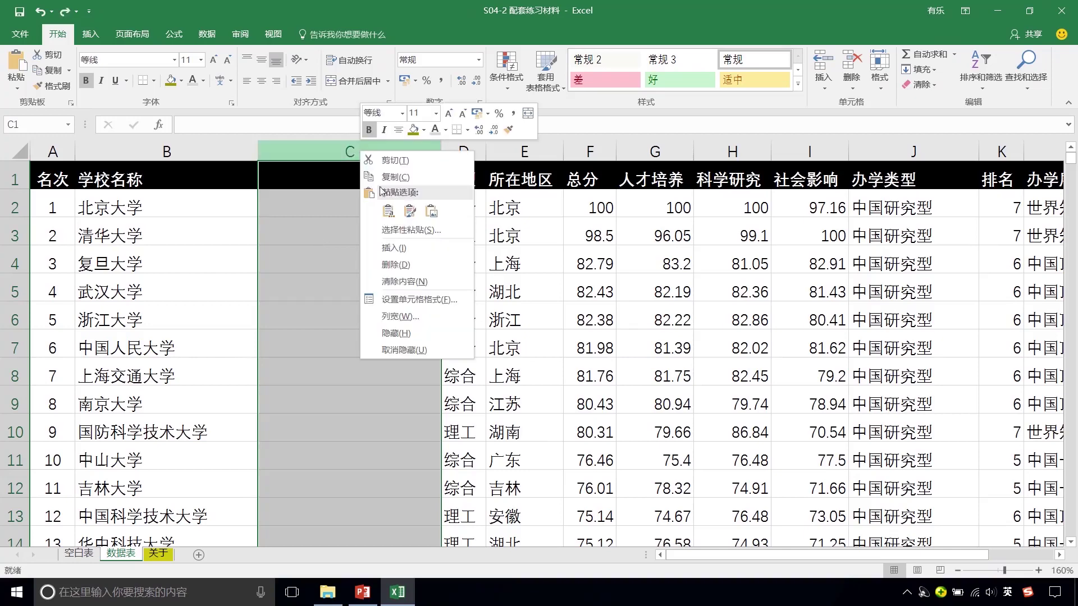
left_click(391, 244)
left_click(480, 235)
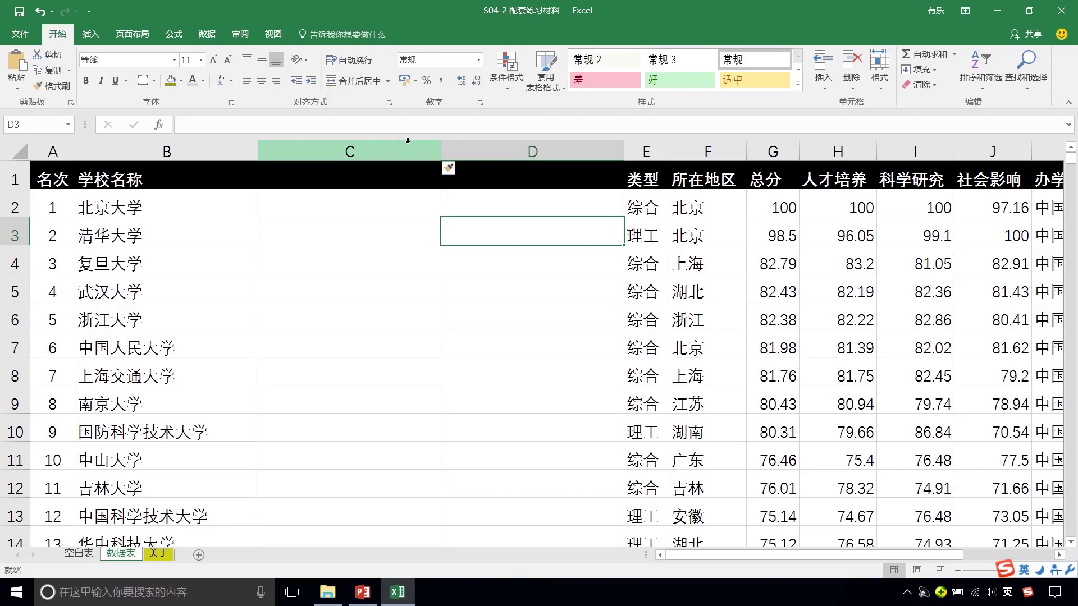
key("ctrl+z")
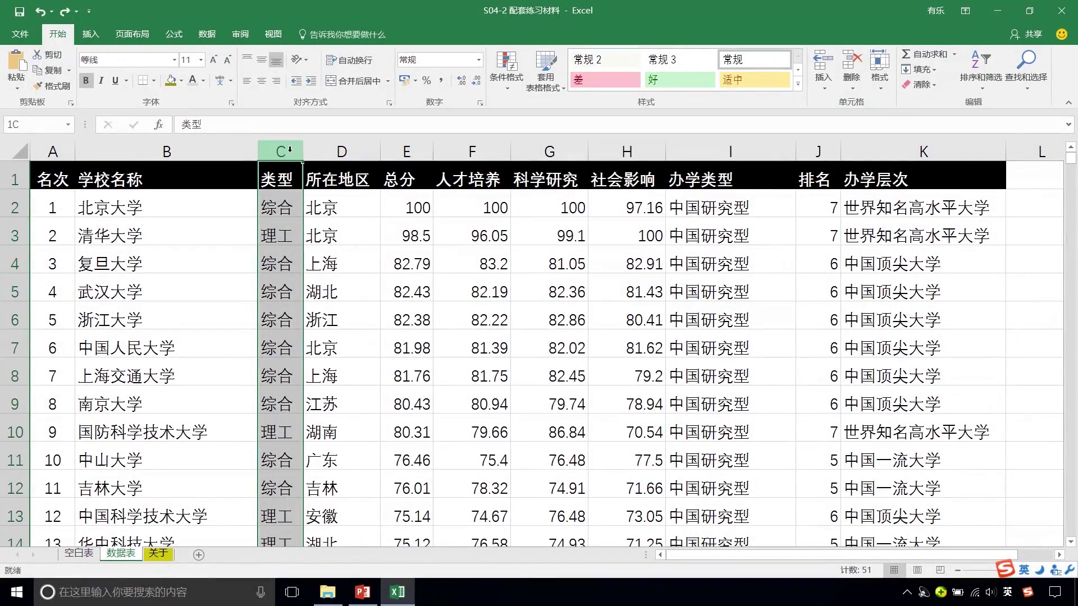
Insert three blank columns C–E between 学校名称 and 类型
left_click_drag(290, 150, 407, 151)
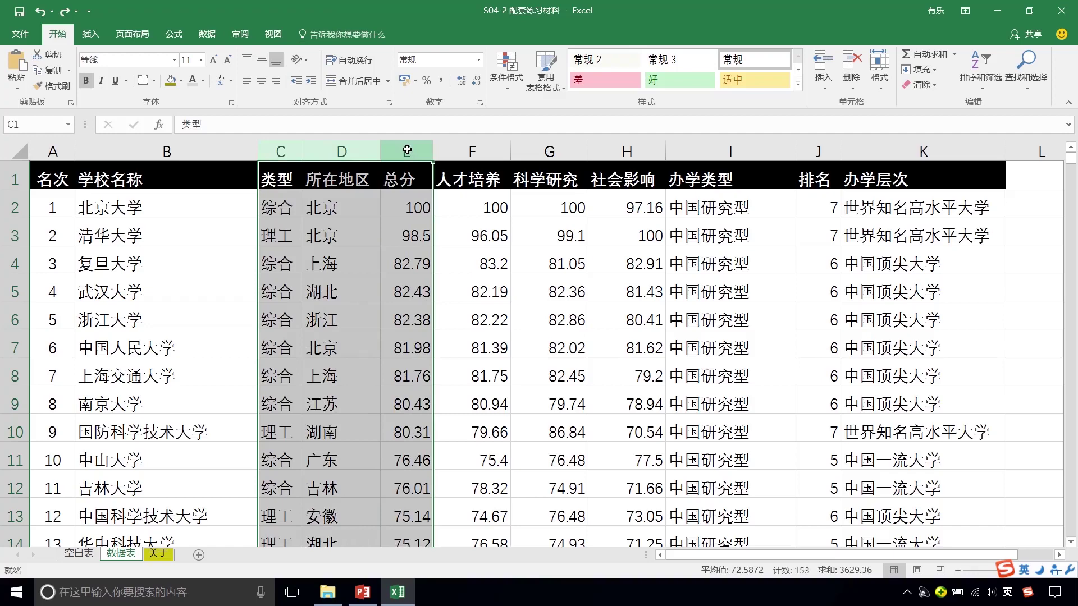
right_click(407, 151)
left_click(449, 244)
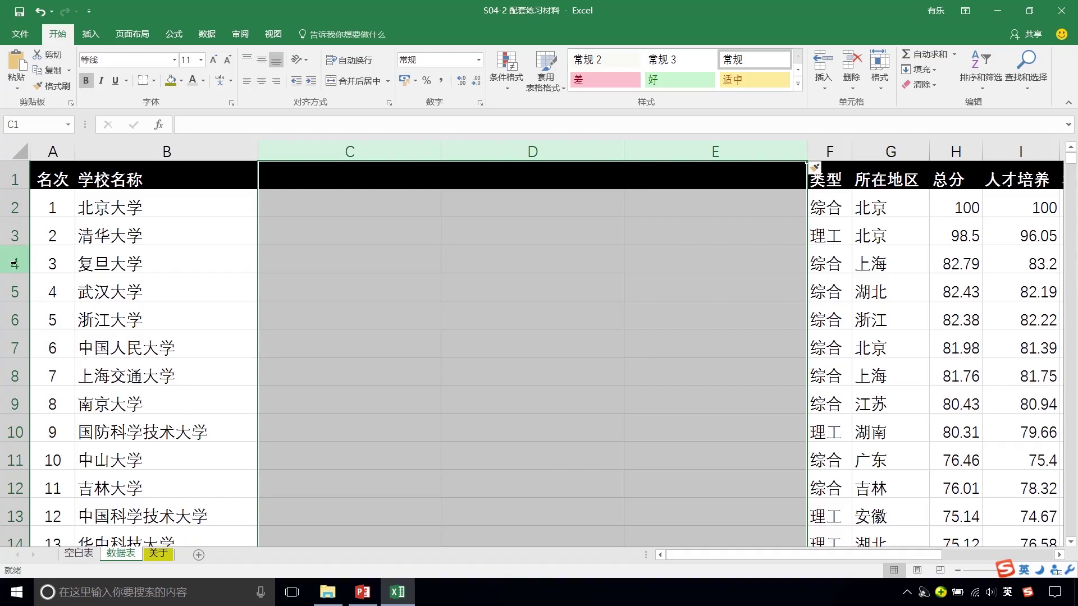
left_click_drag(14, 264, 14, 373)
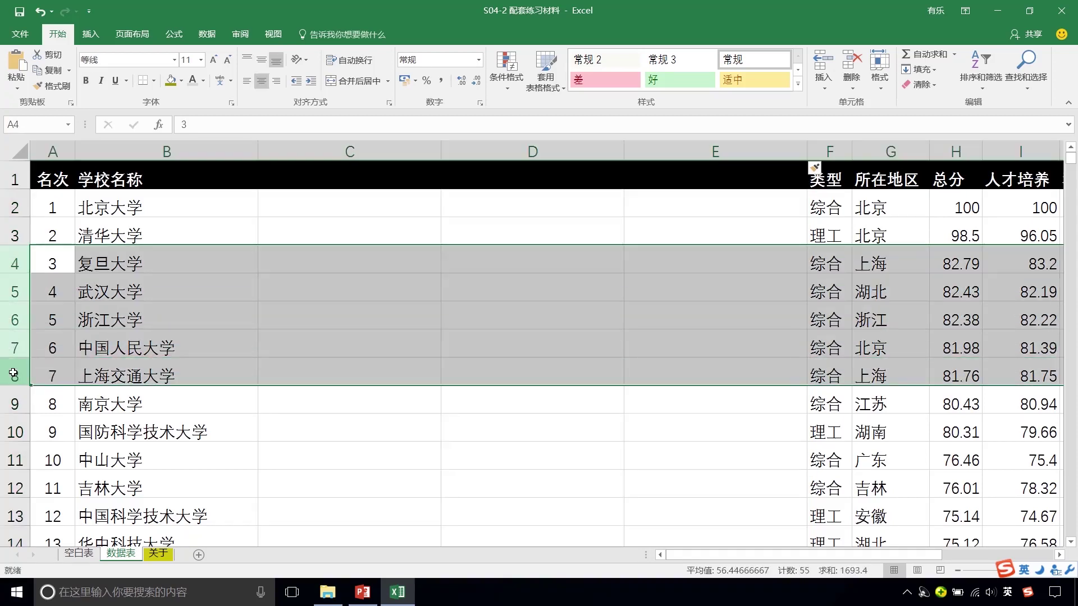
Insert five blank rows 4–8 above the 复旦大学 row
right_click(14, 373)
left_click(65, 262)
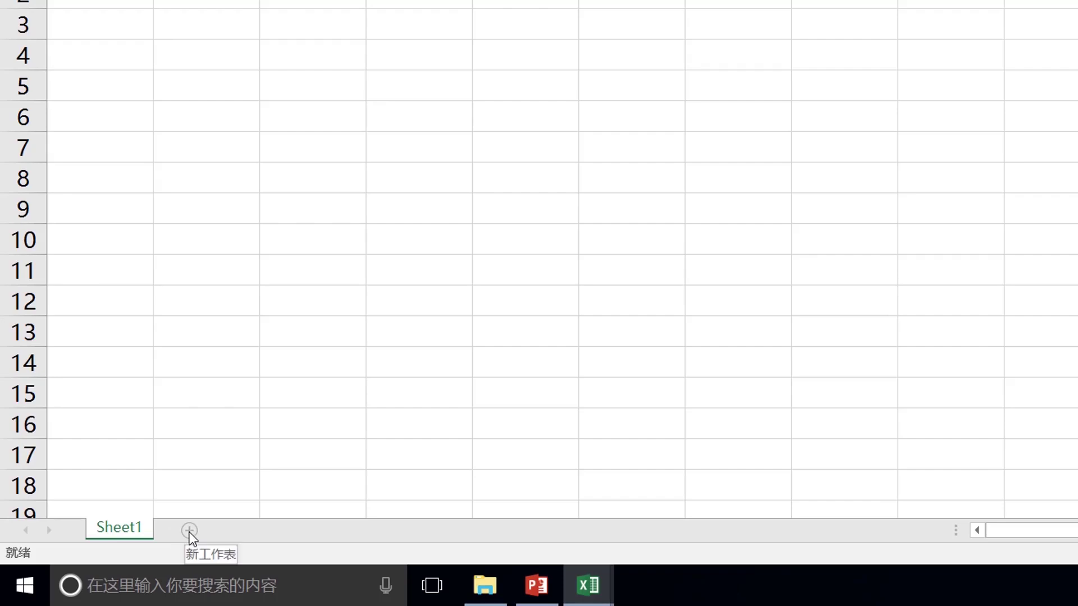
Add three new sheets (Sheet5, Sheet6, Sheet7) and give the Sheet7 tab a colour
left_click(189, 533)
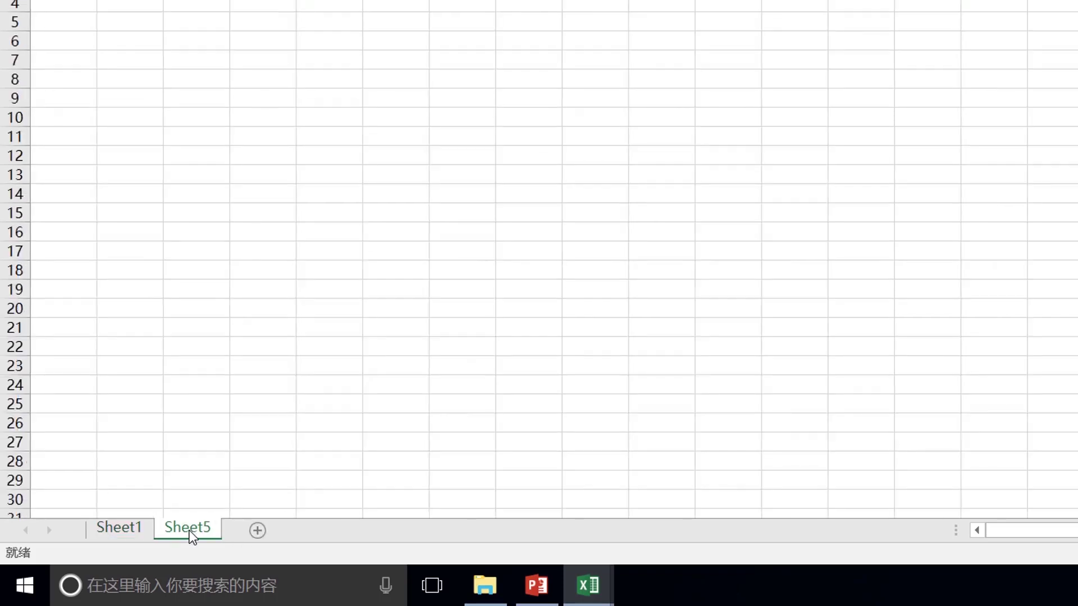
left_click(257, 529)
left_click(326, 530)
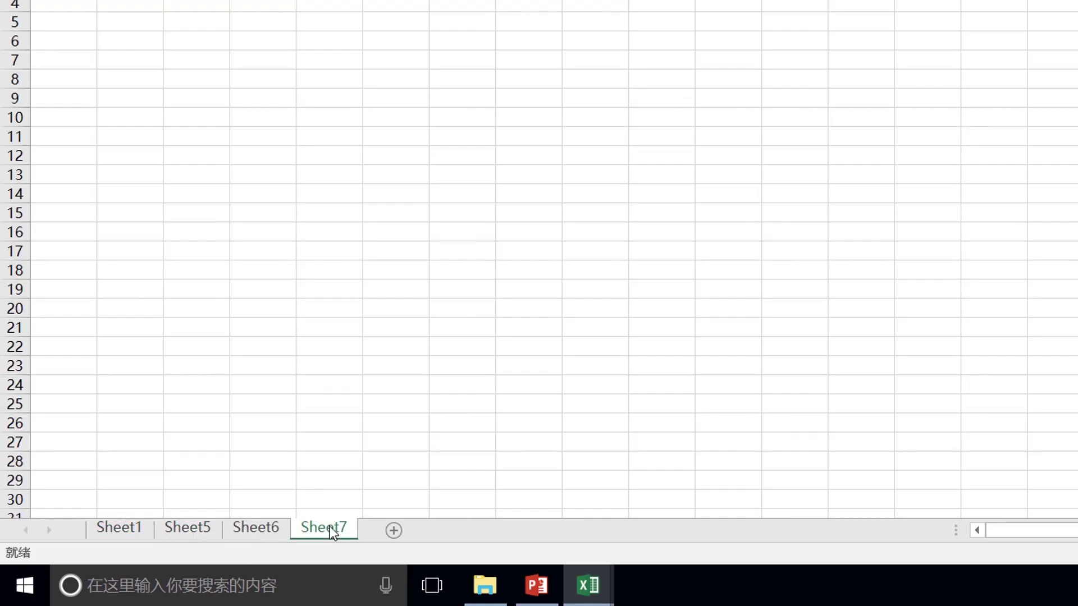
right_click(332, 531)
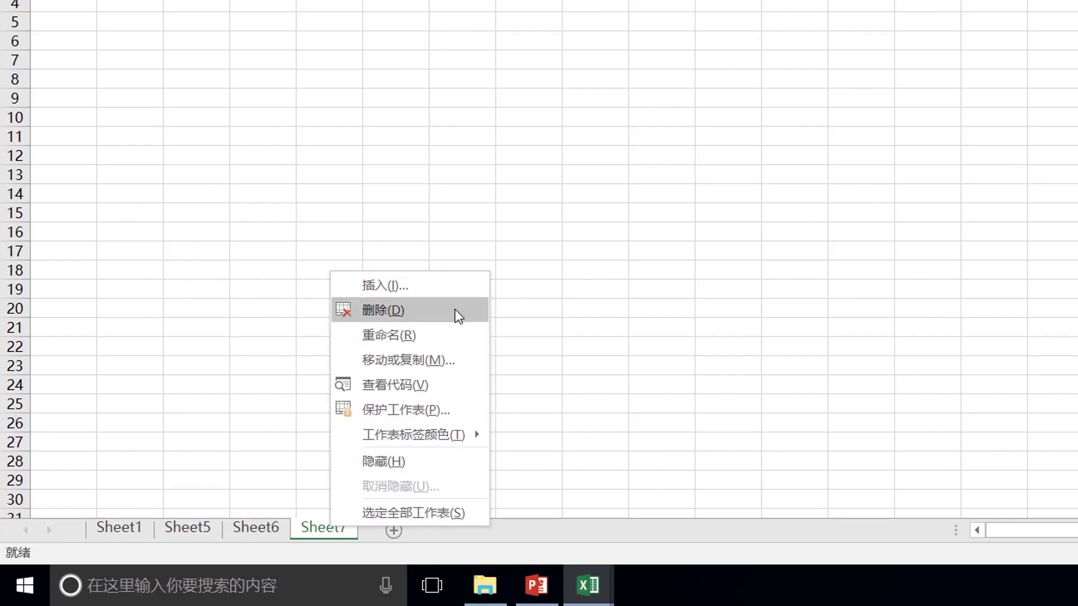
mouse_move(413, 435)
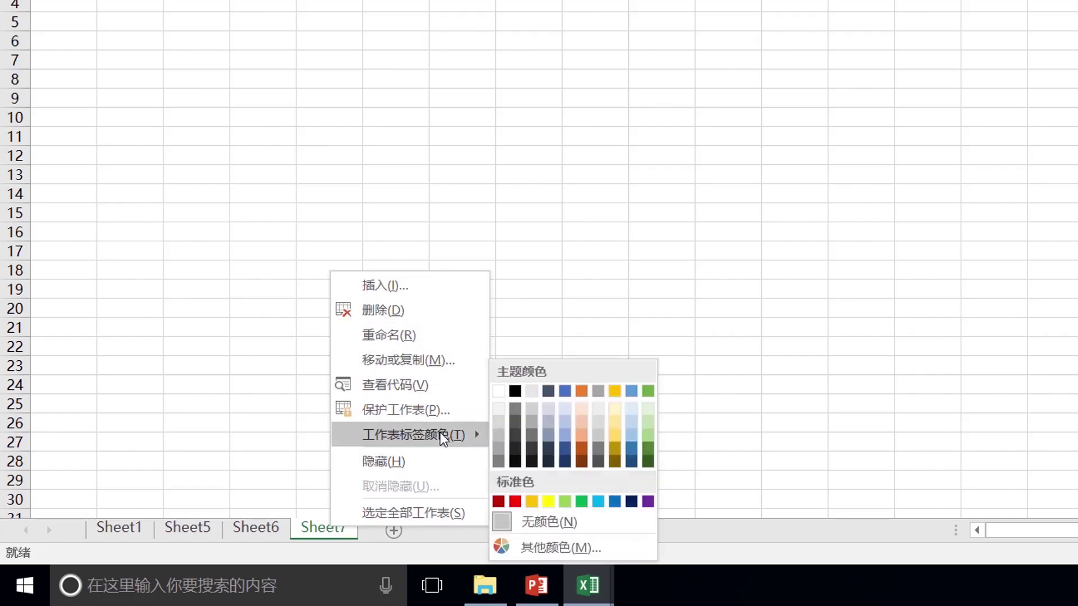
left_click(563, 436)
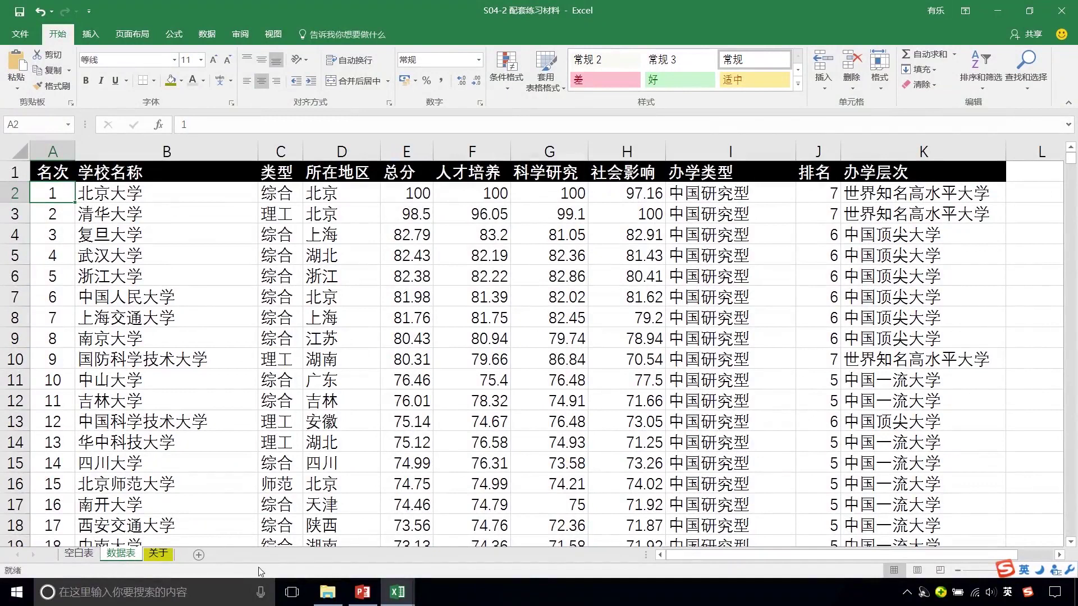
Glance at workbook 工作簿2, then switch back to the S04-2 university data workbook
left_click(397, 592)
left_click(465, 518)
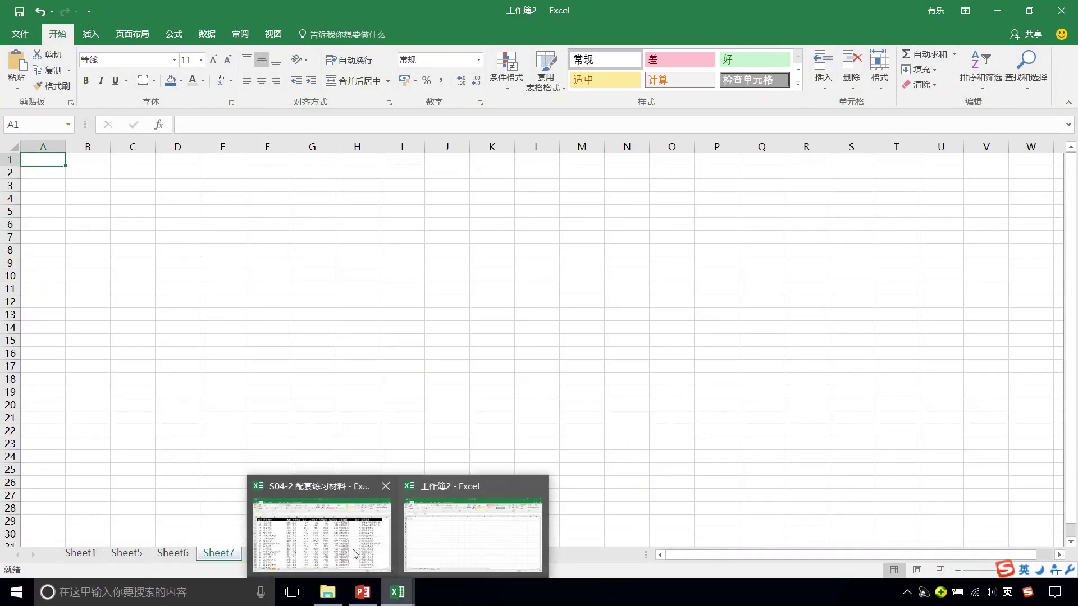
left_click(354, 554)
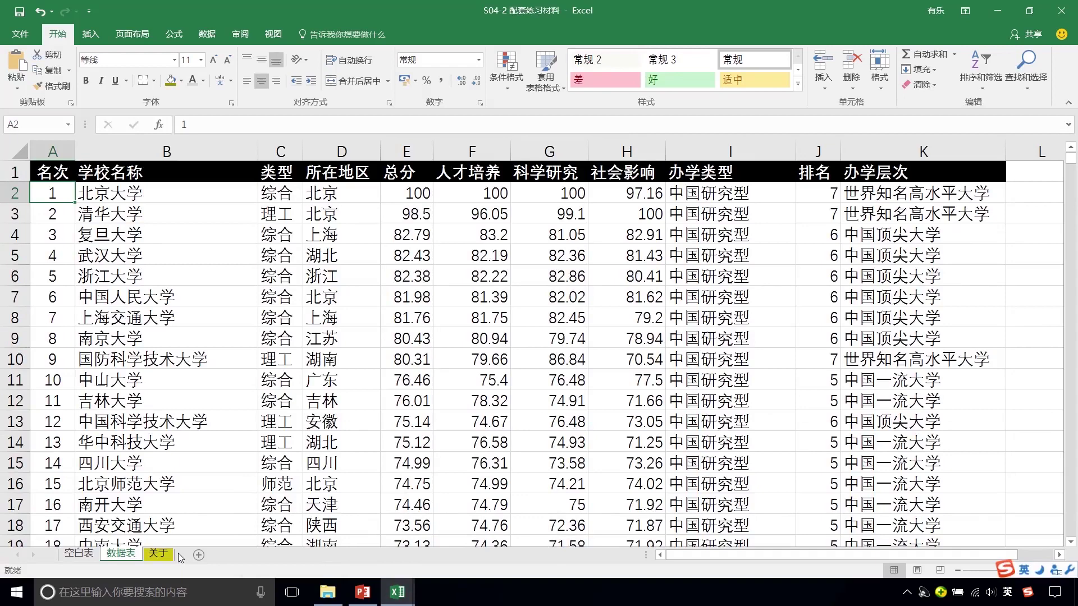
Copy the 数据表 sheet into 工作簿2 via 移动或复制 with 建立副本 ticked
right_click(134, 556)
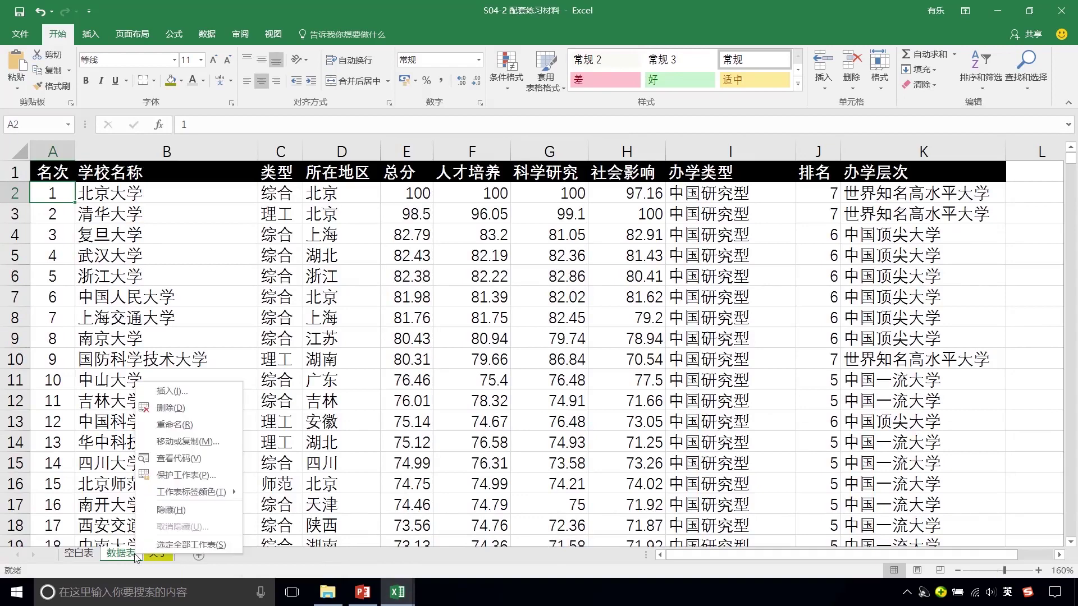
left_click(201, 443)
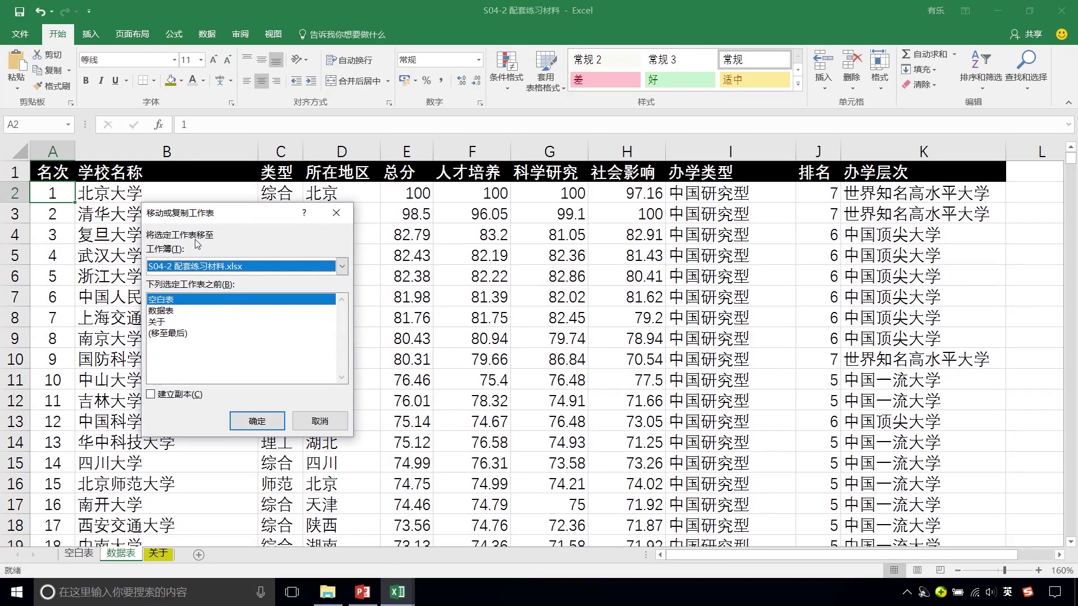
left_click(341, 266)
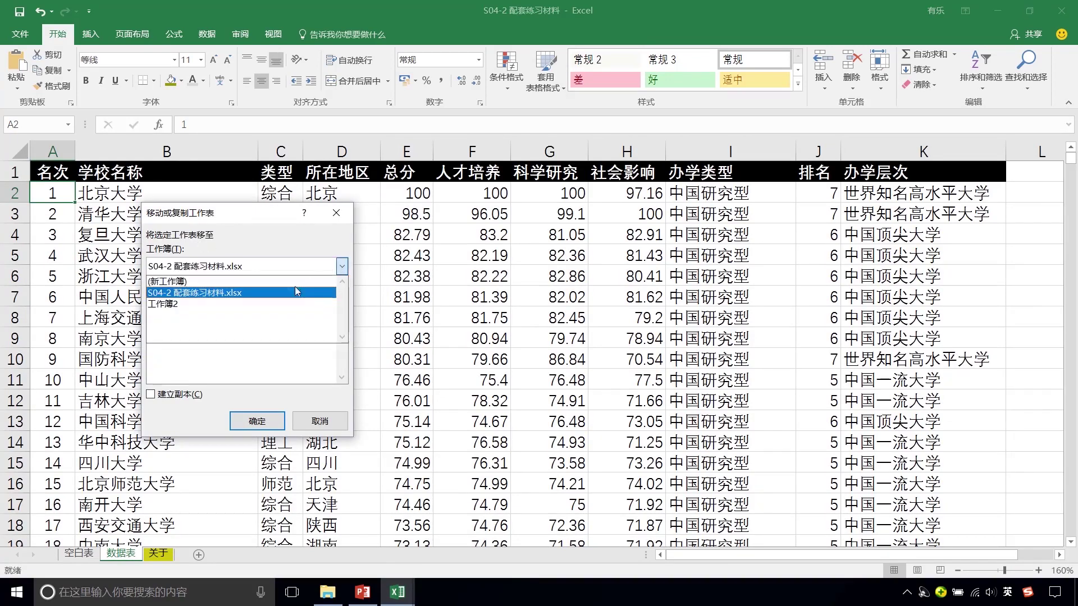
left_click(243, 304)
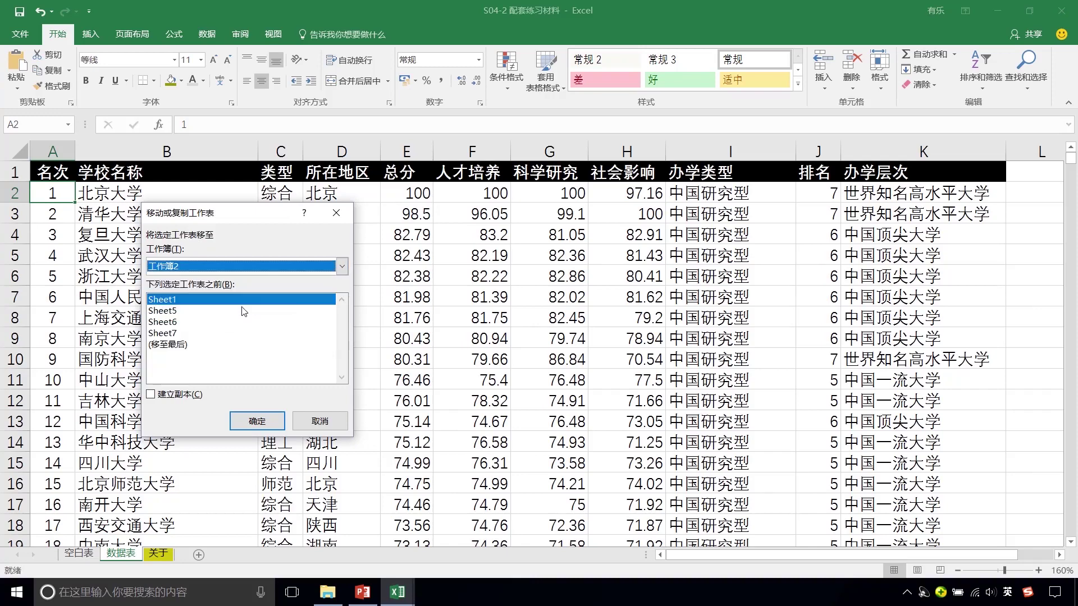
left_click(176, 396)
left_click(257, 422)
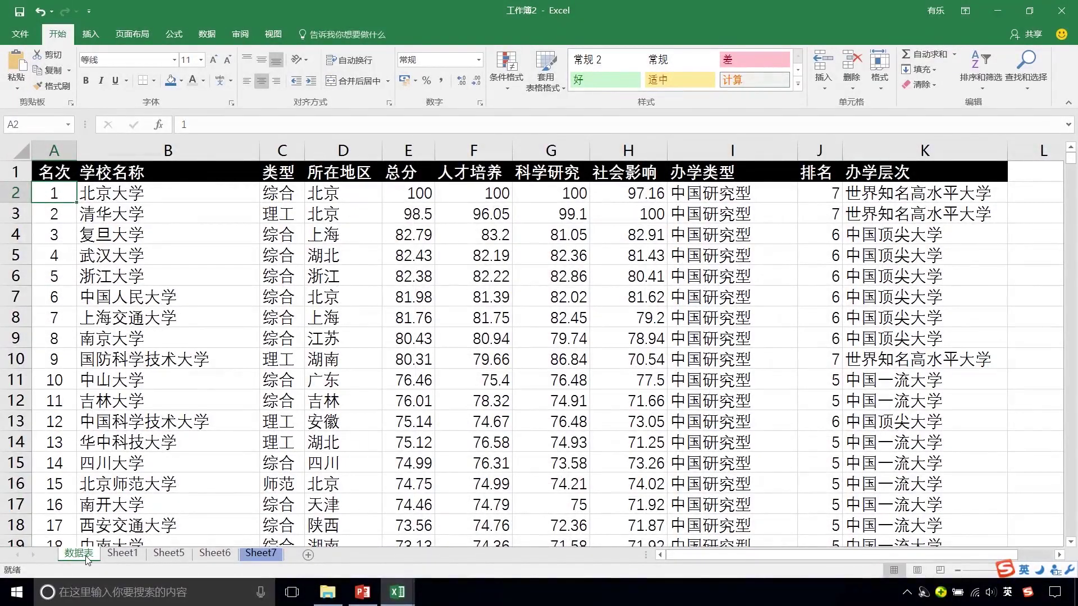
left_click(115, 555)
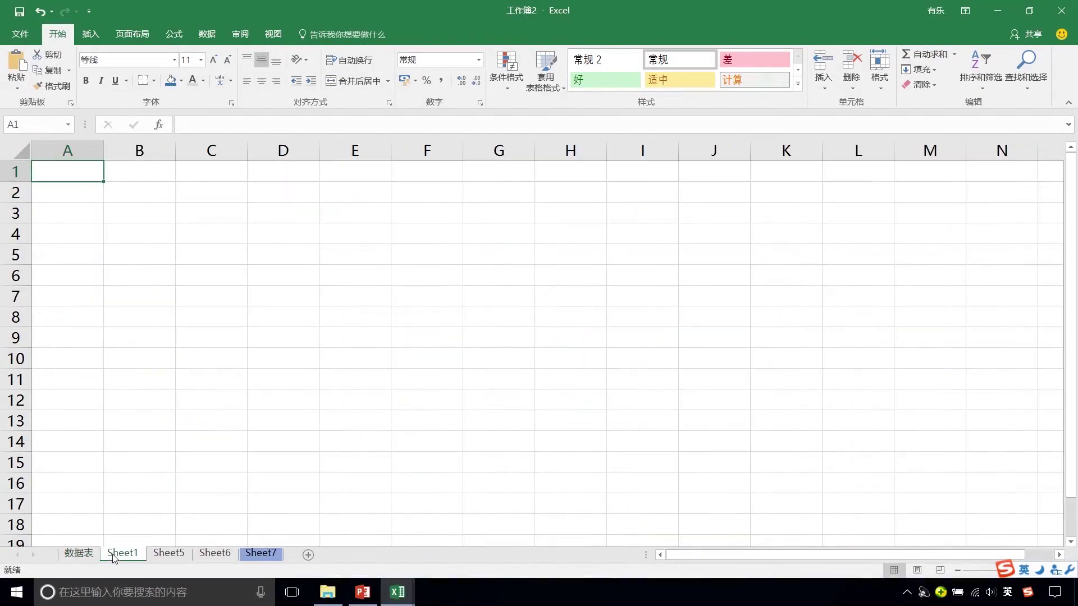
left_click(93, 557)
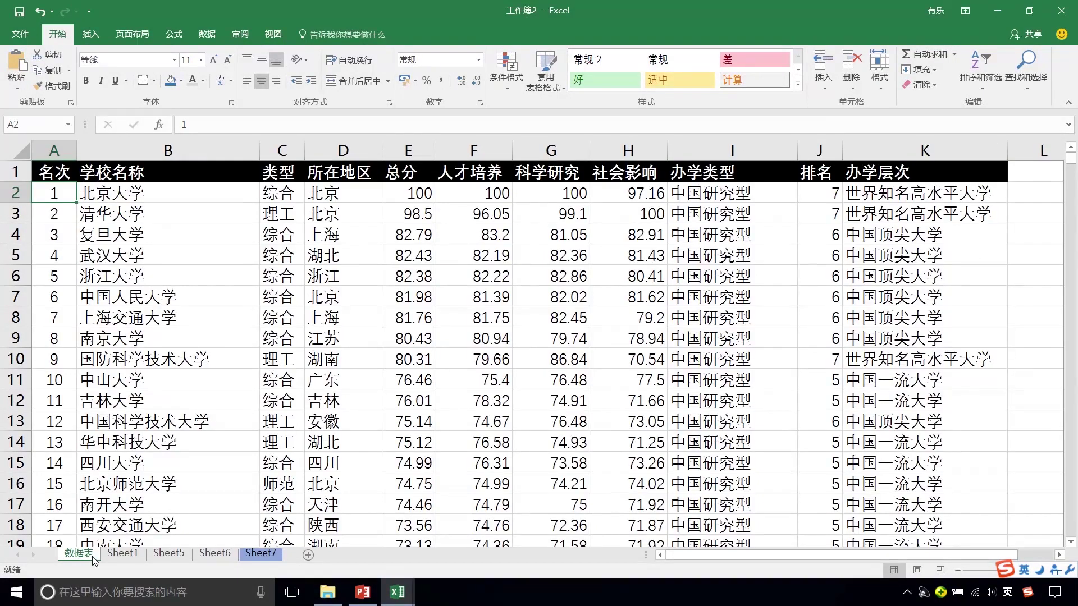